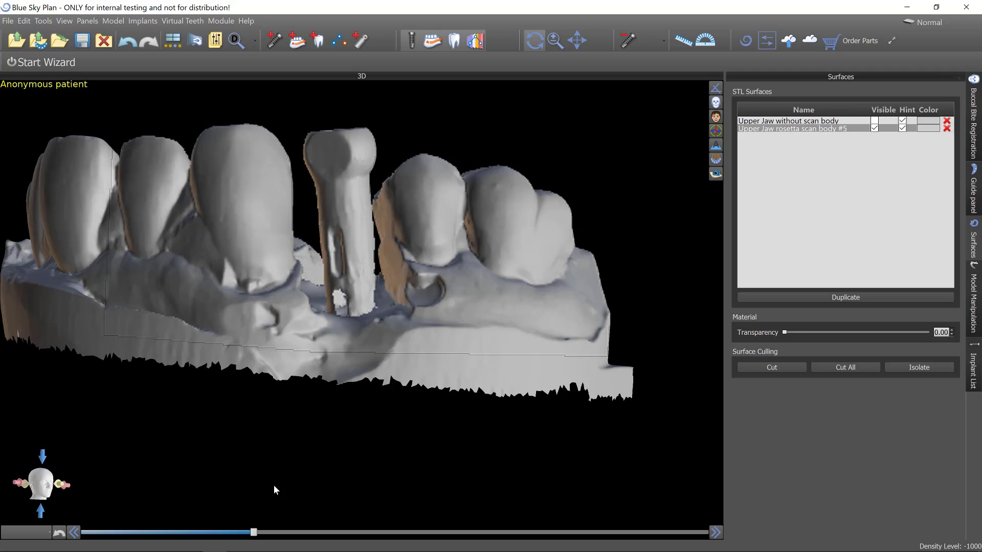
# - Show the "Upper Jaw without scan body" surface and switch the "Upper Jaw rosetta scan body #5" surface off and back on to compare them
pyautogui.moveTo(213, 281)
pyautogui.mouseDown()
pyautogui.moveTo(232, 286)
pyautogui.moveTo(223, 281)
pyautogui.mouseUp()
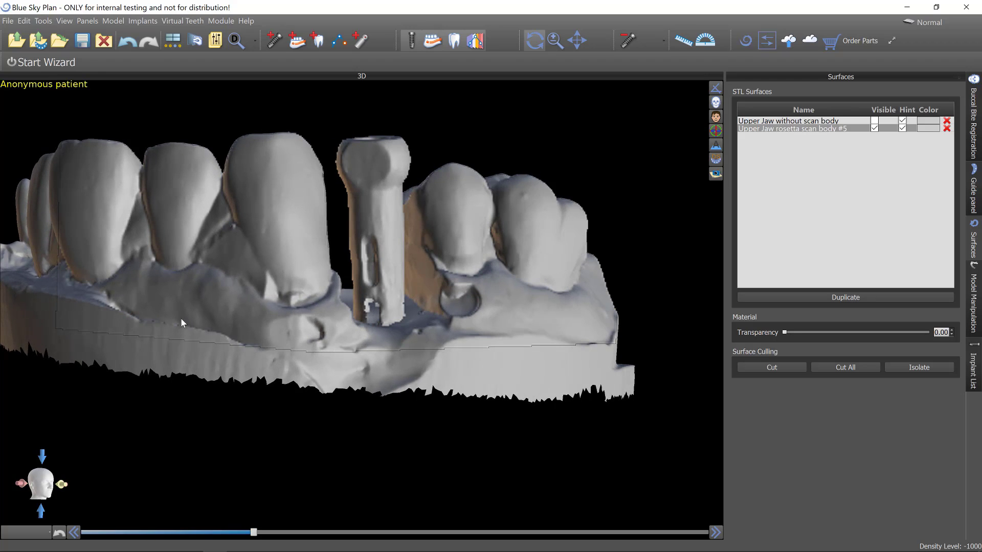
pyautogui.moveTo(182, 322); pyautogui.dragTo(293, 322)
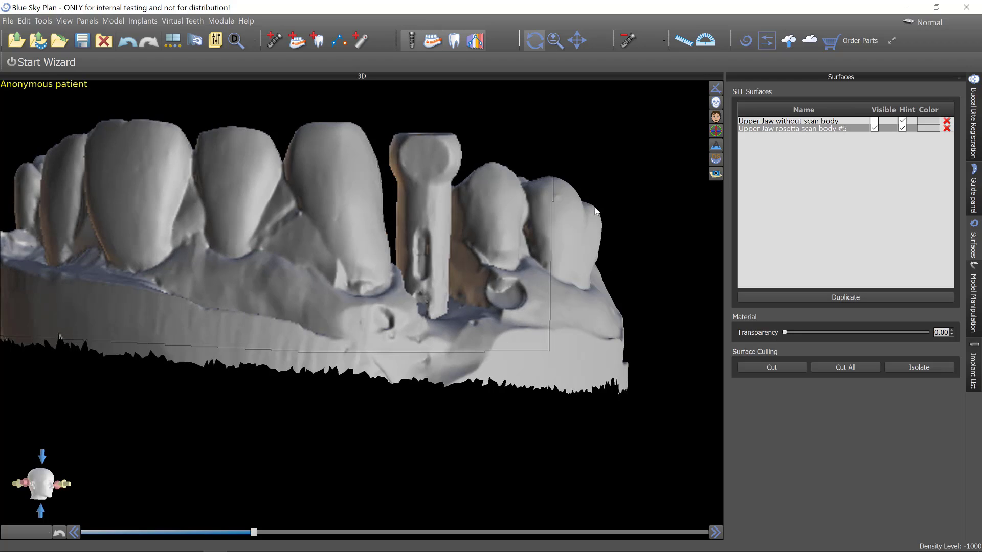
pyautogui.moveTo(595, 211); pyautogui.dragTo(570, 233)
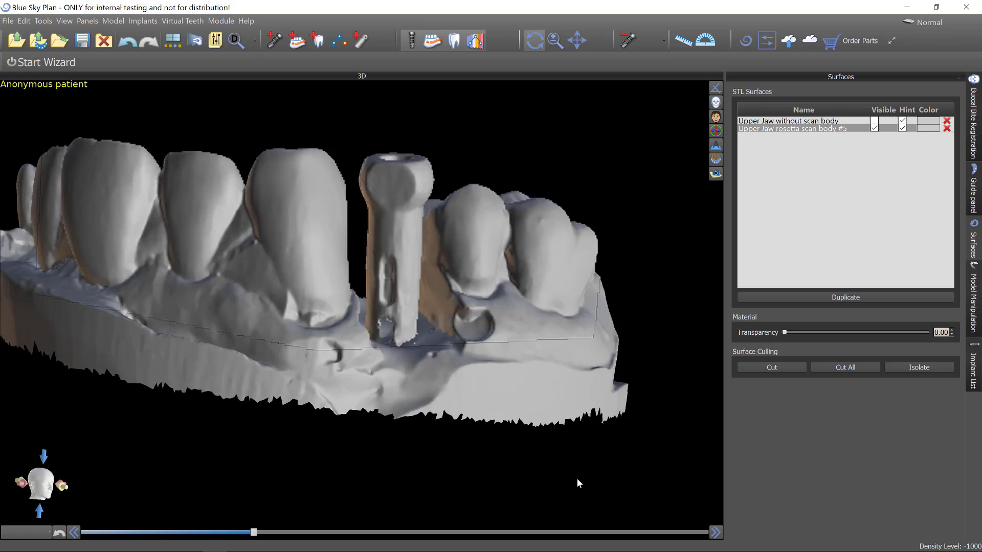
pyautogui.moveTo(615, 413); pyautogui.dragTo(599, 403)
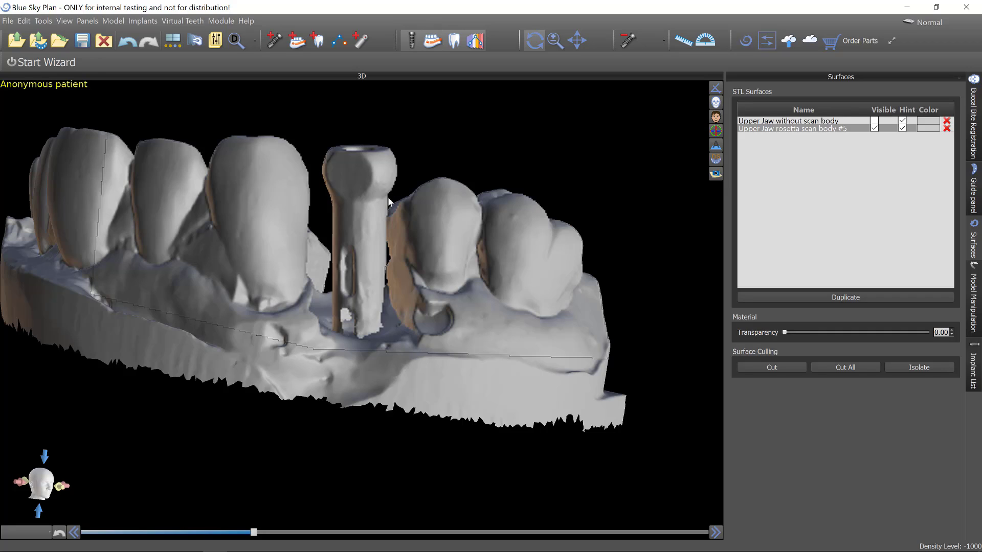
pyautogui.click(874, 121)
pyautogui.click(874, 128)
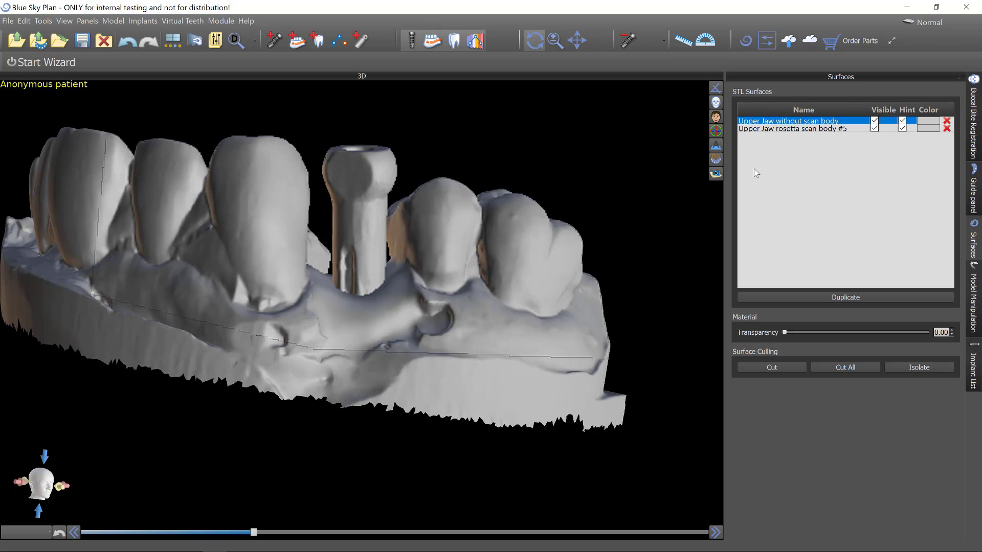
pyautogui.moveTo(415, 137); pyautogui.dragTo(484, 220)
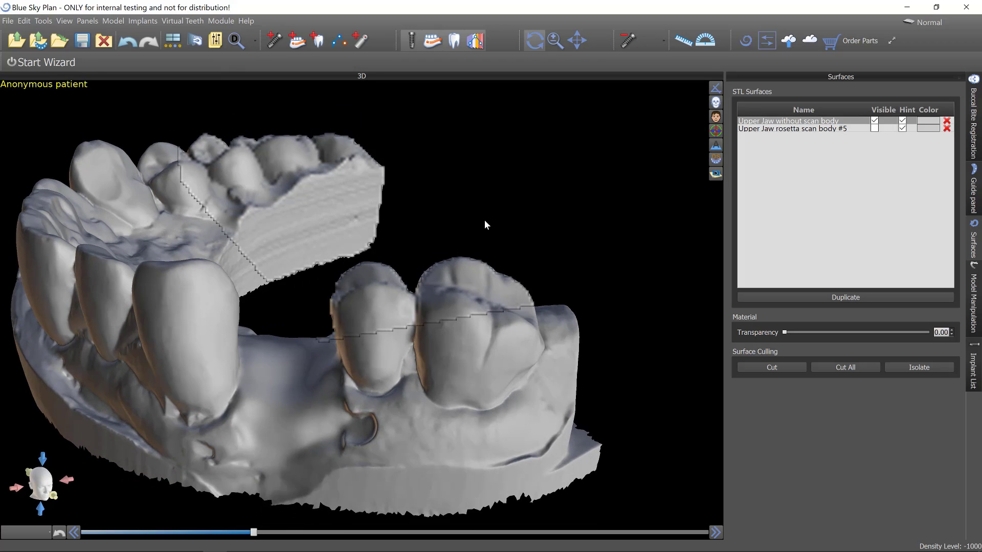
pyautogui.click(874, 128)
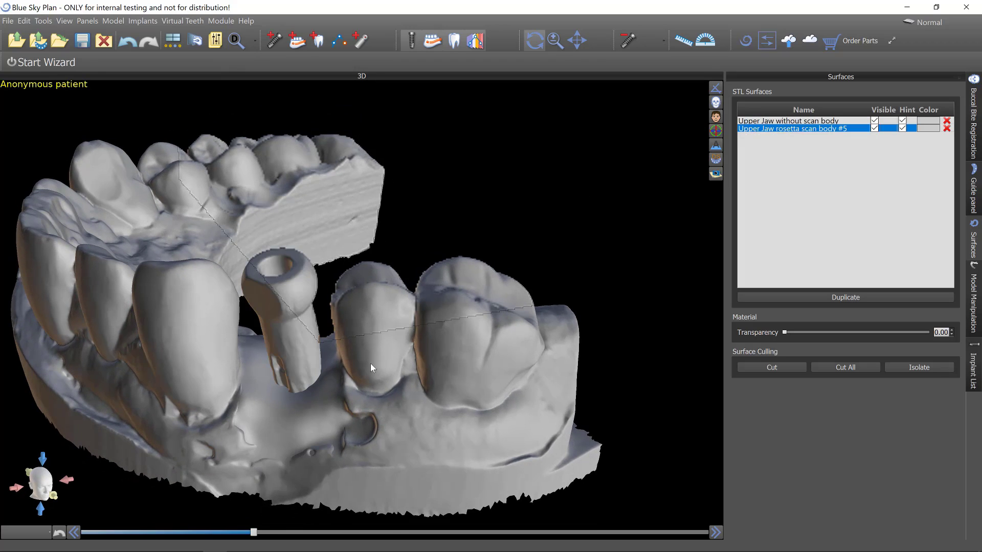
# - Place a new Blue Sky Bio scanbody on the flat face of the scanned scan body's head, and deselect it
pyautogui.moveTo(409, 303); pyautogui.dragTo(517, 239)
pyautogui.scroll(3, 518, 239)
pyautogui.scroll(-2, 605, 204)
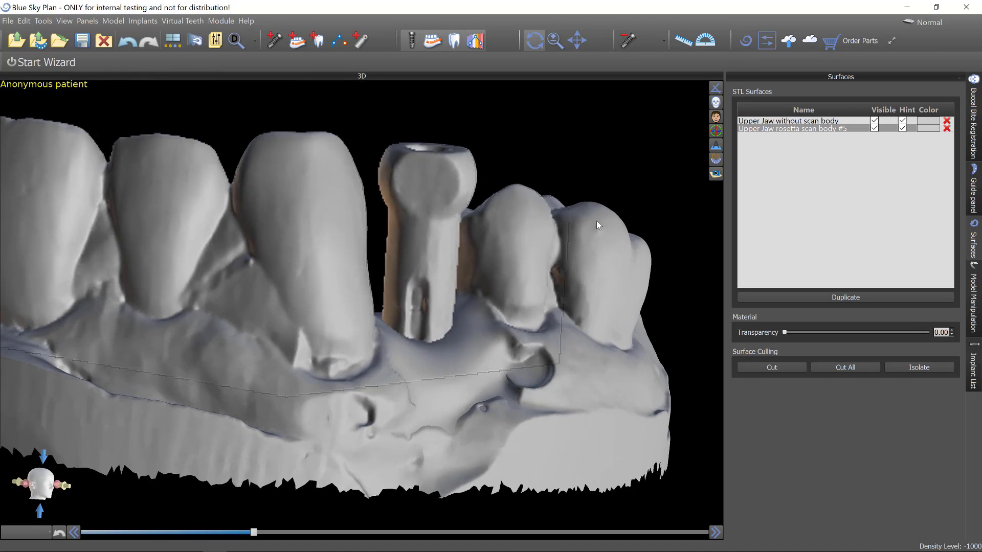
pyautogui.scroll(4, 597, 220)
pyautogui.moveTo(396, 179)
pyautogui.mouseDown()
pyautogui.moveTo(390, 204)
pyautogui.moveTo(393, 168)
pyautogui.mouseUp()
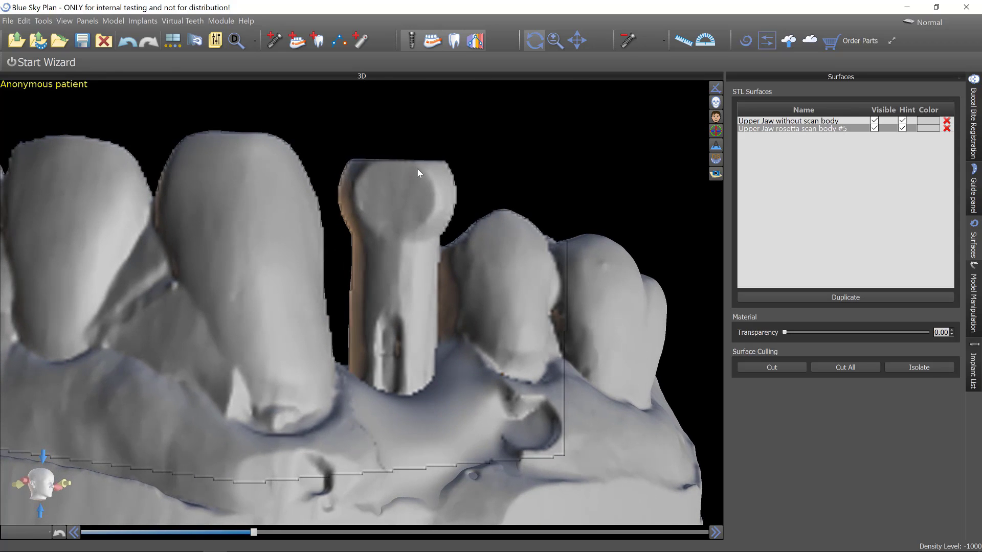
pyautogui.click(362, 42)
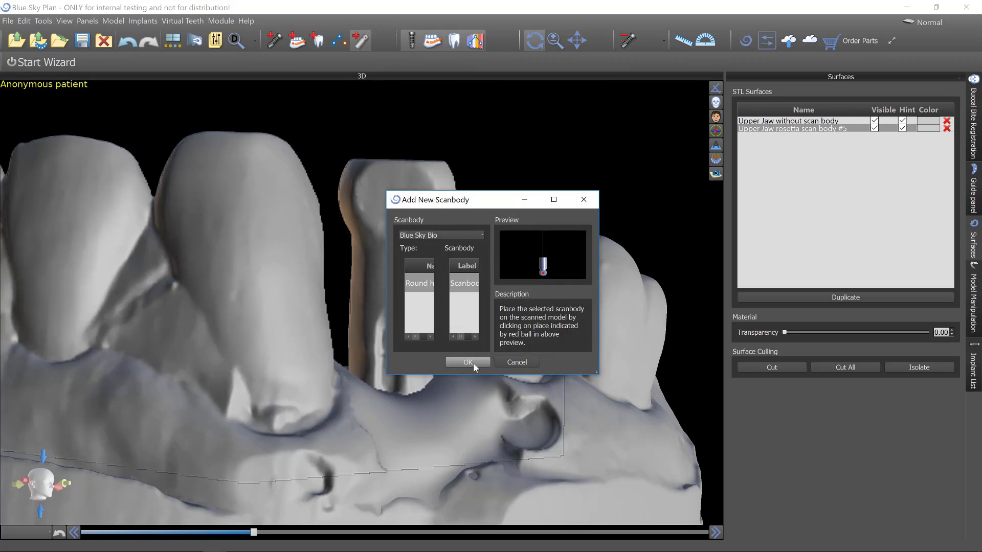
pyautogui.click(474, 363)
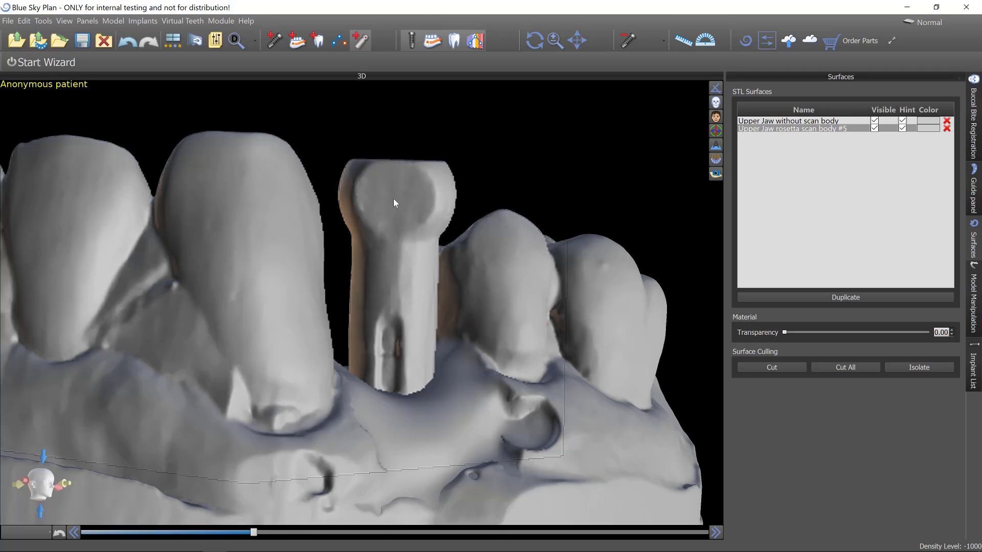
pyautogui.click(394, 203)
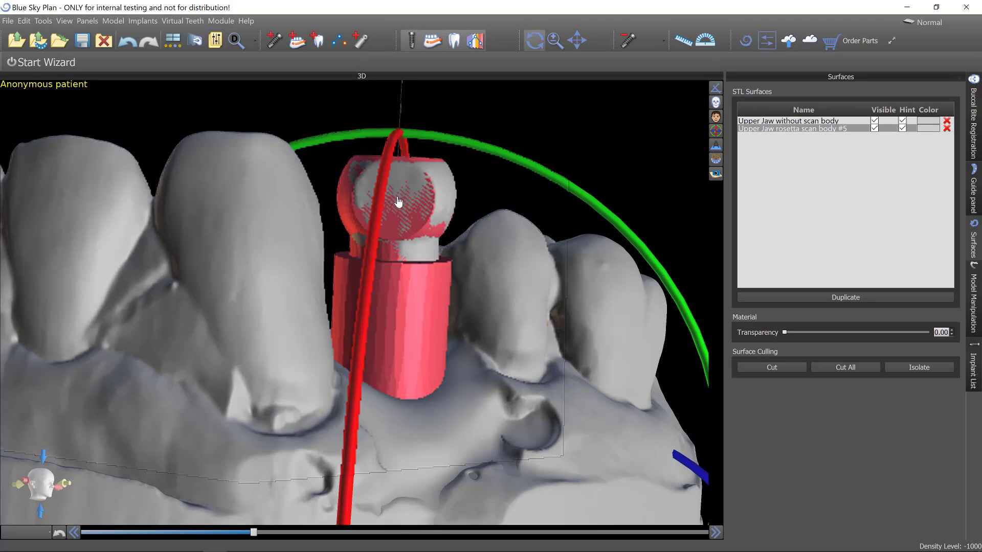
pyautogui.scroll(-3, 634, 143)
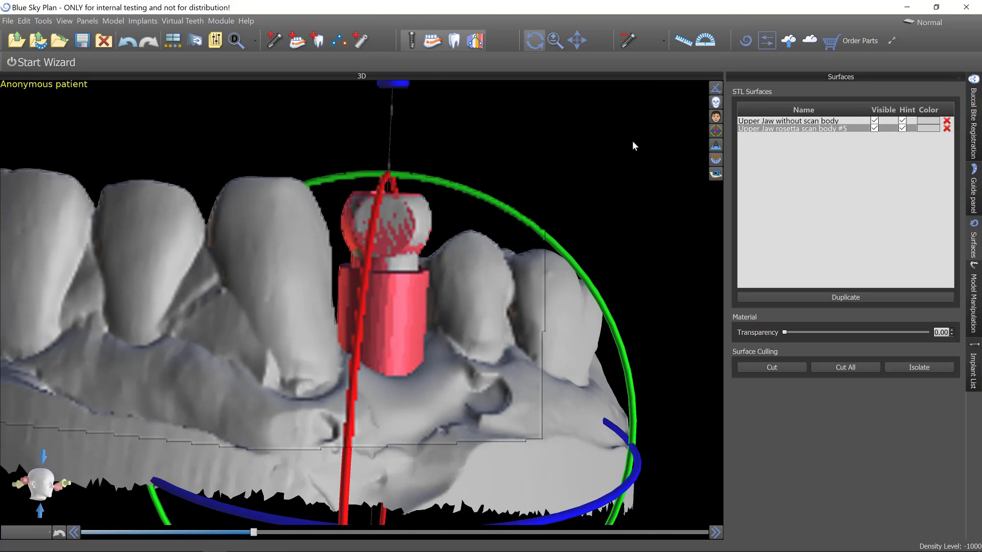
pyautogui.click(634, 154)
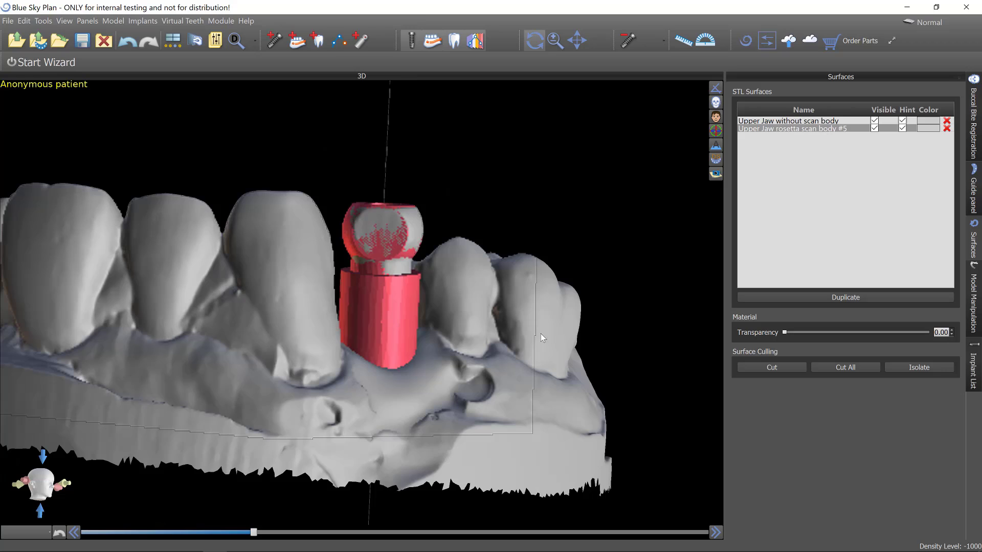
# - Align a new maxillary implant to the placed scanbody, choosing BIO | Max (Compatible with NobelActive), platform 3.50, model IJH3510, 10.00 mm long
pyautogui.click(404, 327)
pyautogui.rightClick(403, 322)
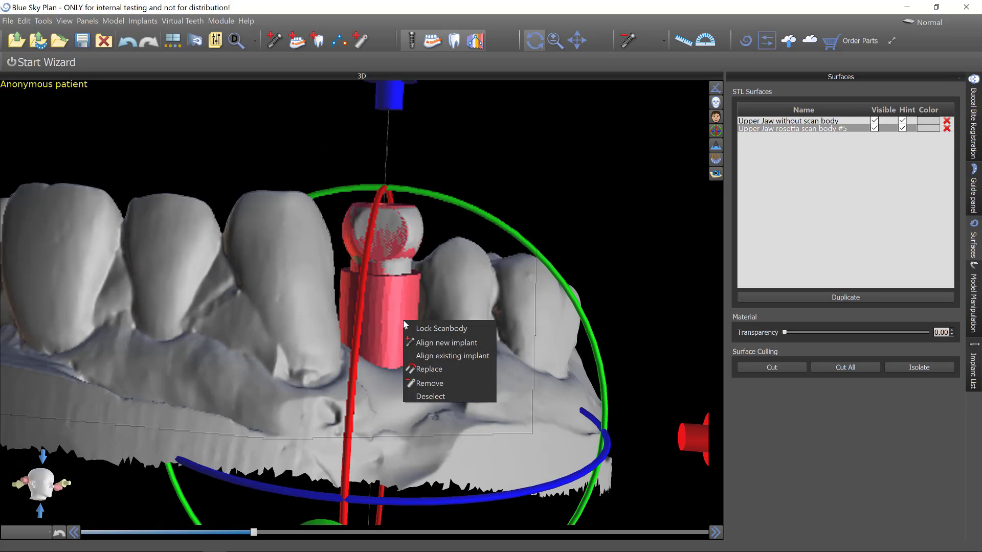
pyautogui.click(459, 342)
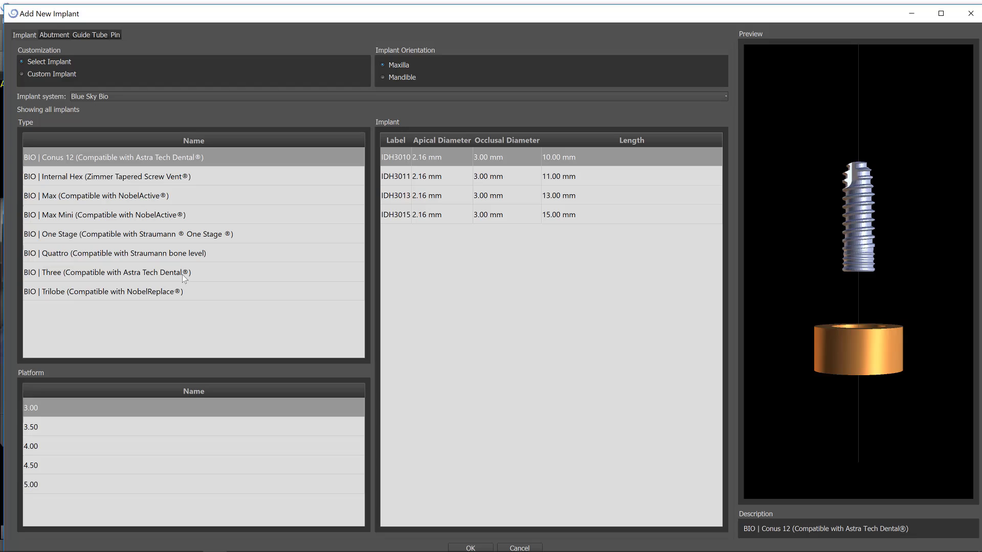
pyautogui.click(65, 427)
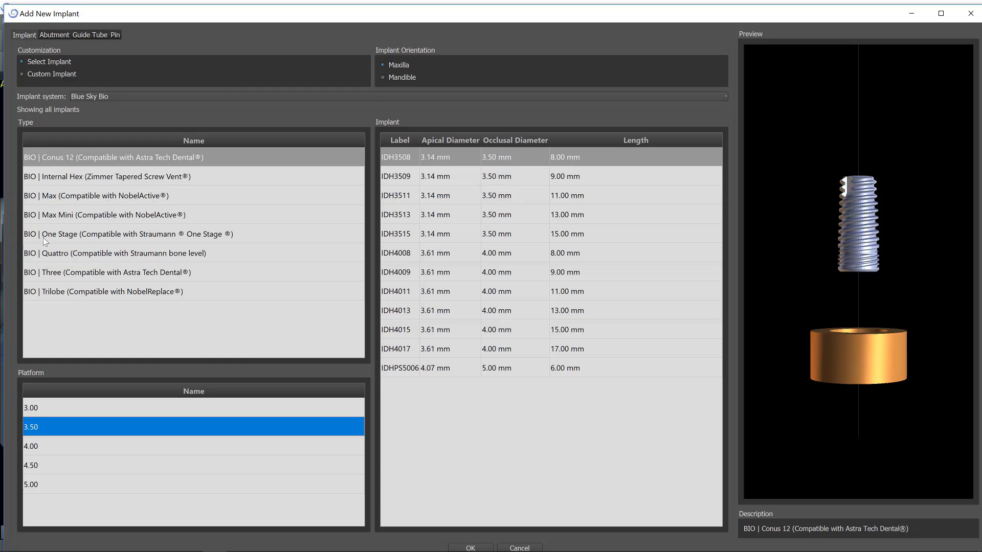
pyautogui.click(49, 196)
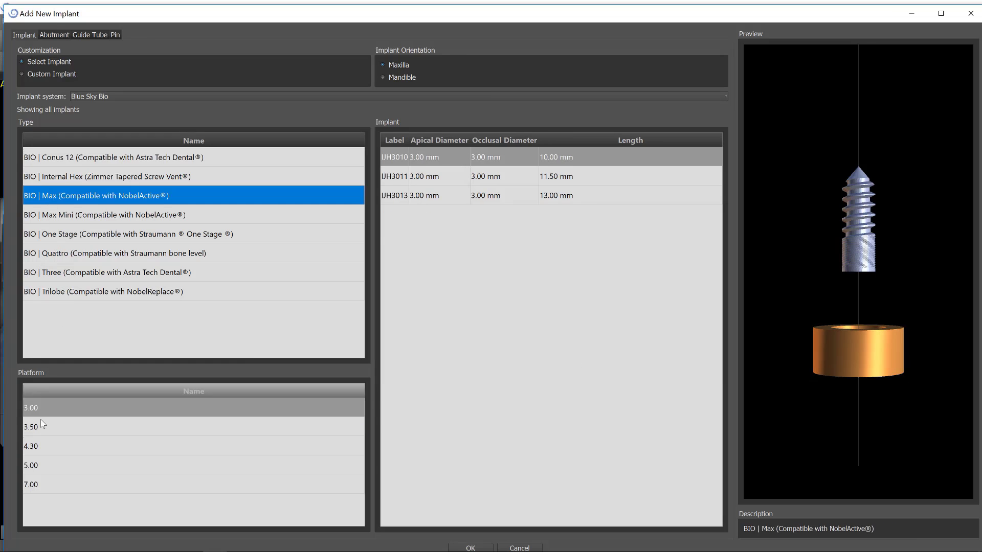
pyautogui.click(38, 424)
pyautogui.click(396, 174)
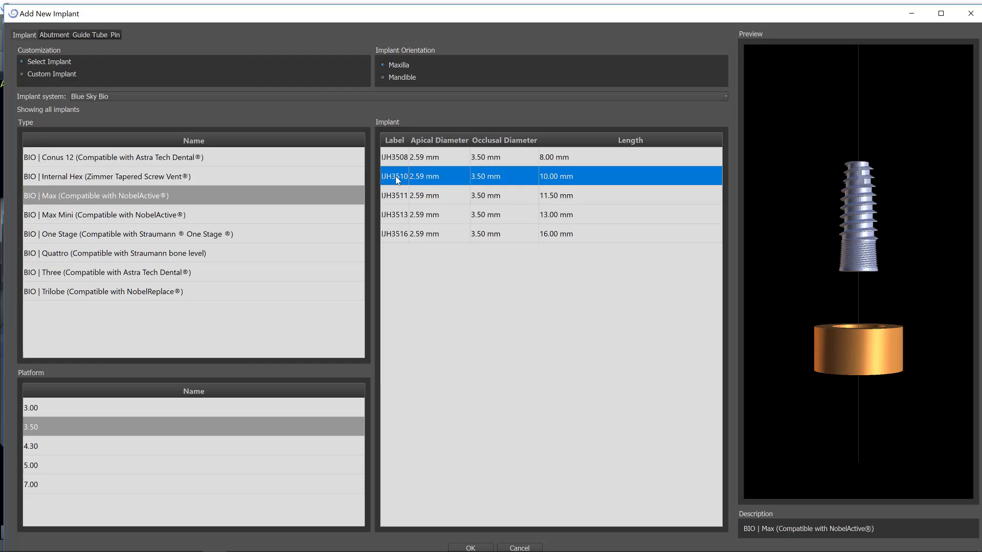
pyautogui.click(395, 68)
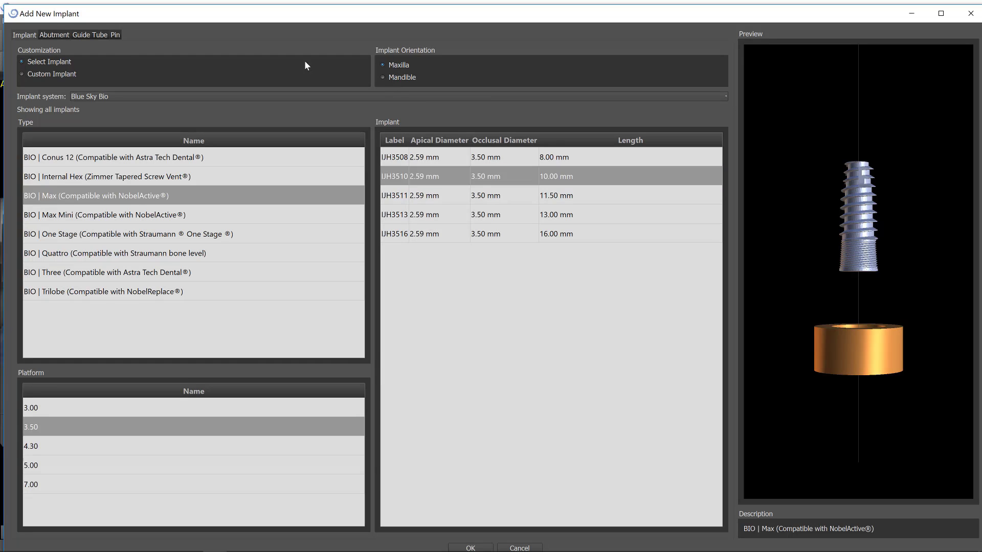
# - Add the ABJHNP18 abutment to the new implant and insert both at the scanbody
pyautogui.click(50, 36)
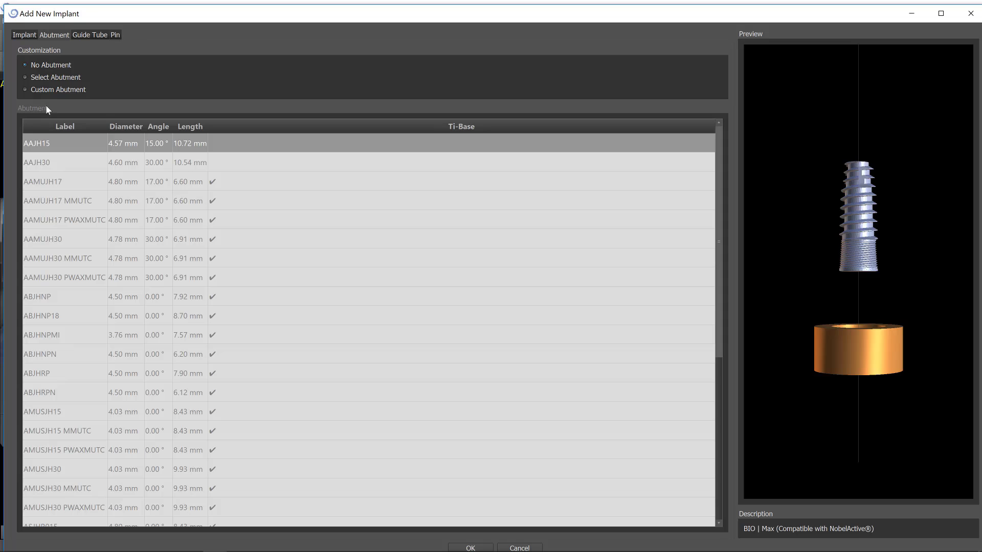
pyautogui.click(46, 78)
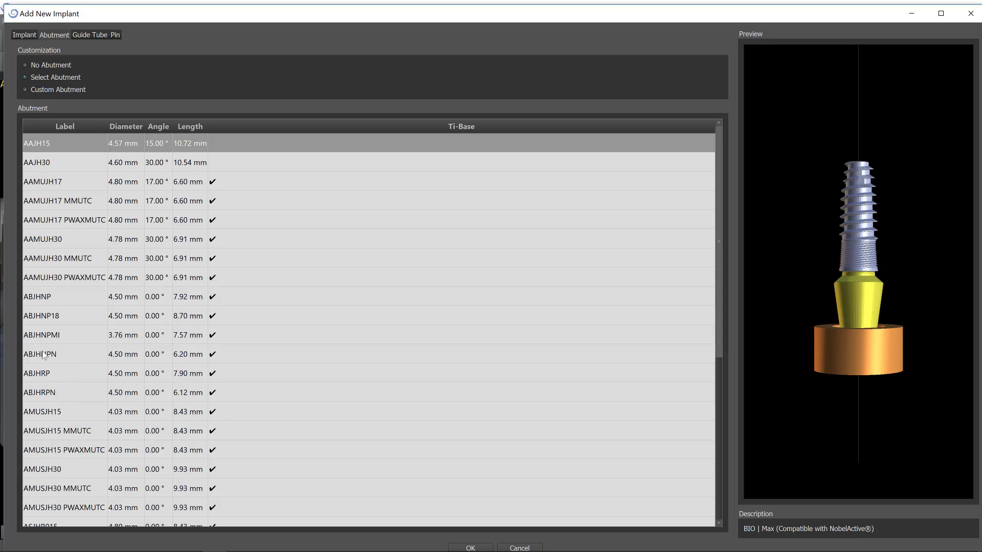
pyautogui.click(38, 336)
pyautogui.click(40, 315)
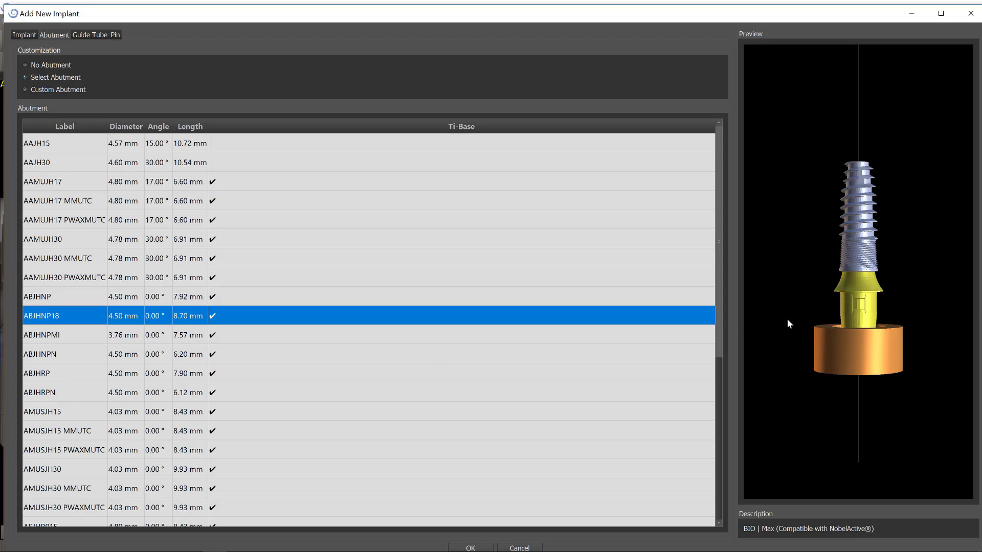
pyautogui.click(866, 278)
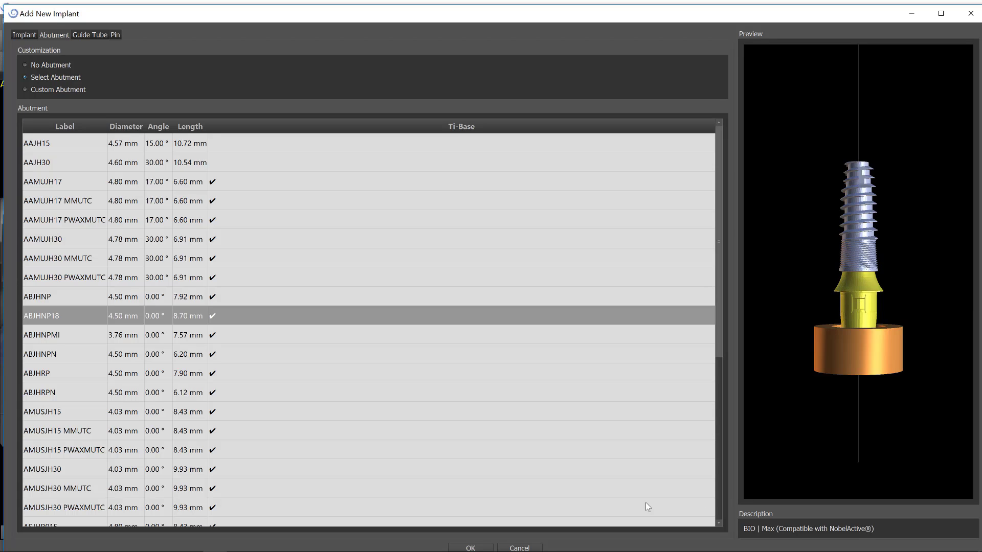
pyautogui.click(480, 548)
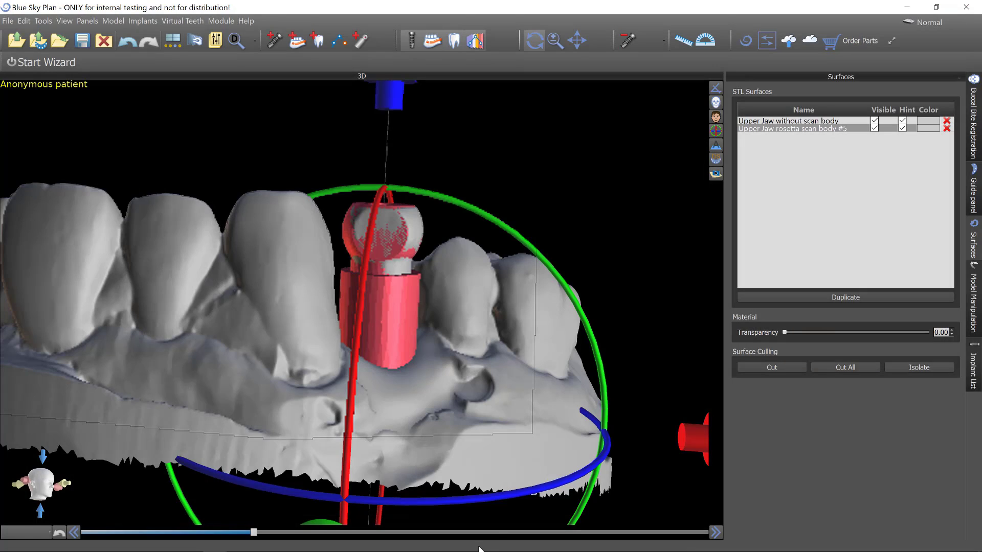
# - Inspect the inserted implant from beneath the jaw model and hide both upper jaw surfaces
pyautogui.moveTo(645, 267); pyautogui.dragTo(620, 513, button='right')
pyautogui.click(369, 403)
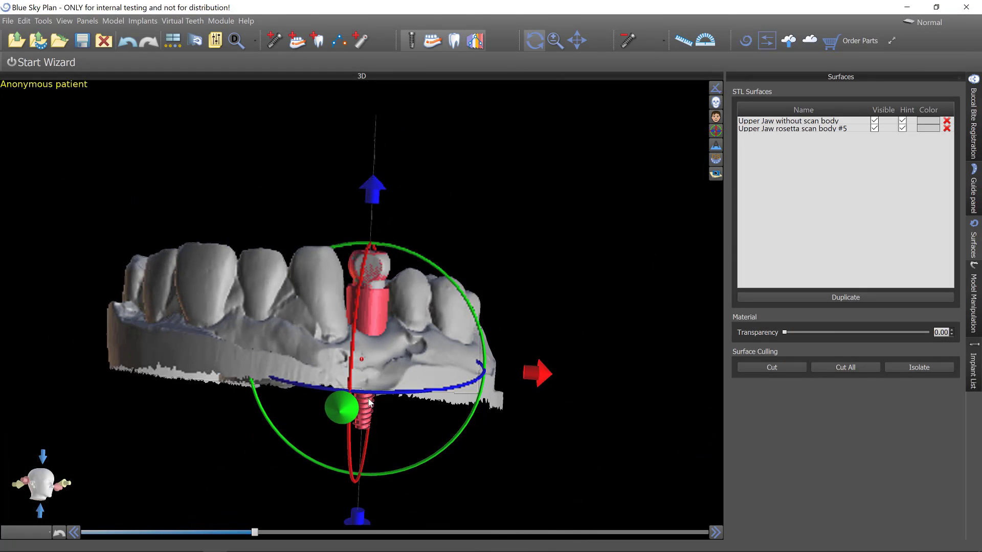
pyautogui.moveTo(264, 453); pyautogui.dragTo(286, 215)
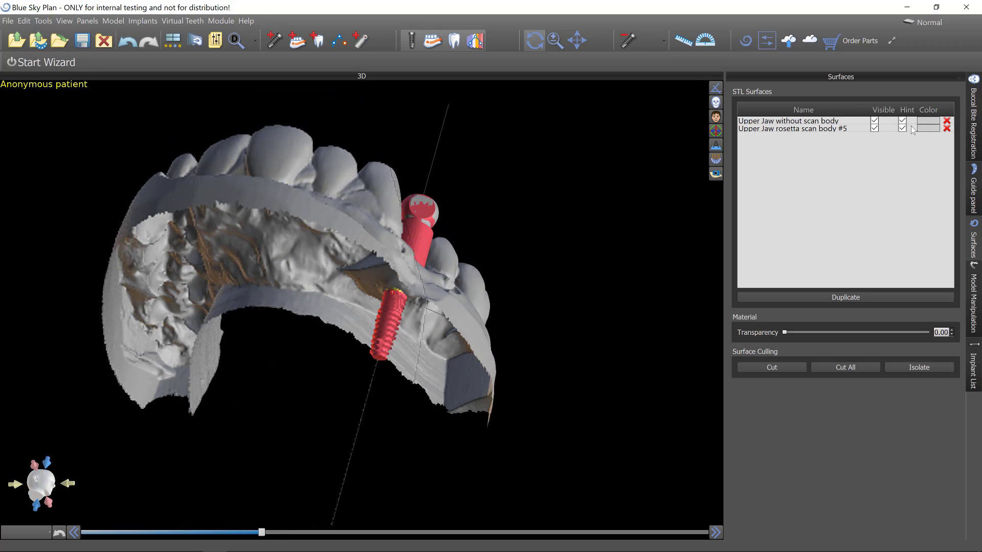
pyautogui.click(888, 111)
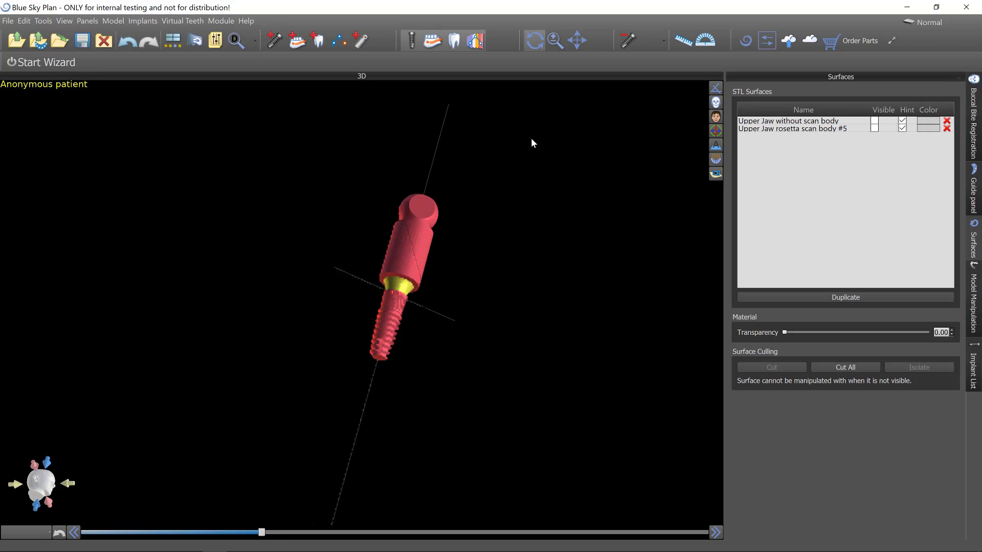
# - Remove the placed scanbody, leaving only the implant with its abutment
pyautogui.moveTo(532, 144); pyautogui.dragTo(441, 278)
pyautogui.scroll(5, 440, 254)
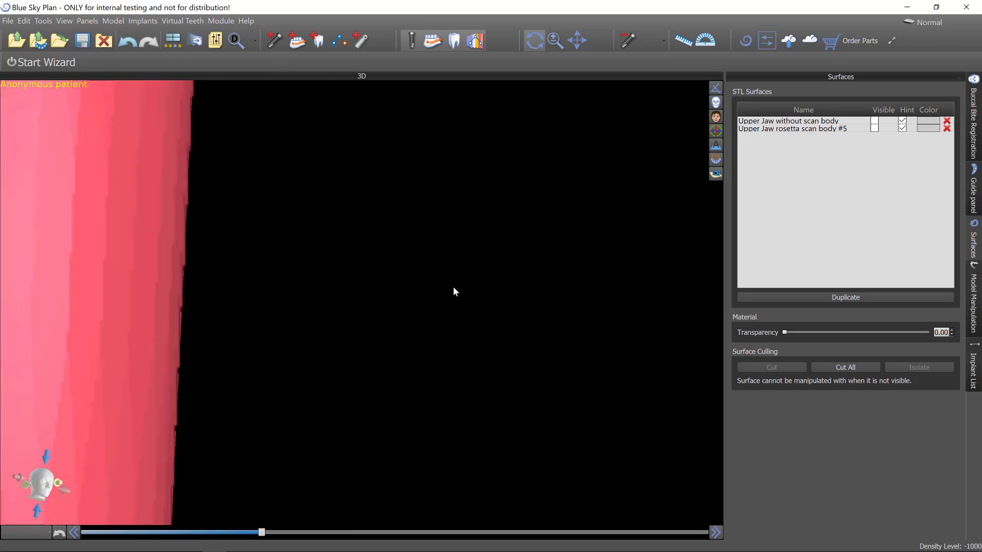
pyautogui.scroll(-4, 453, 291)
pyautogui.click(229, 249)
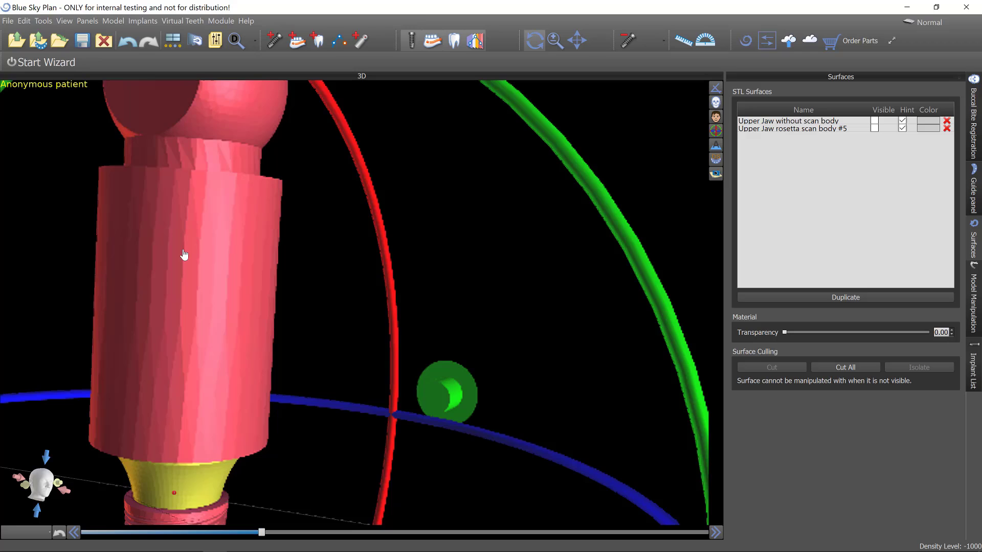
pyautogui.scroll(-1, 184, 255)
pyautogui.rightClick(206, 160)
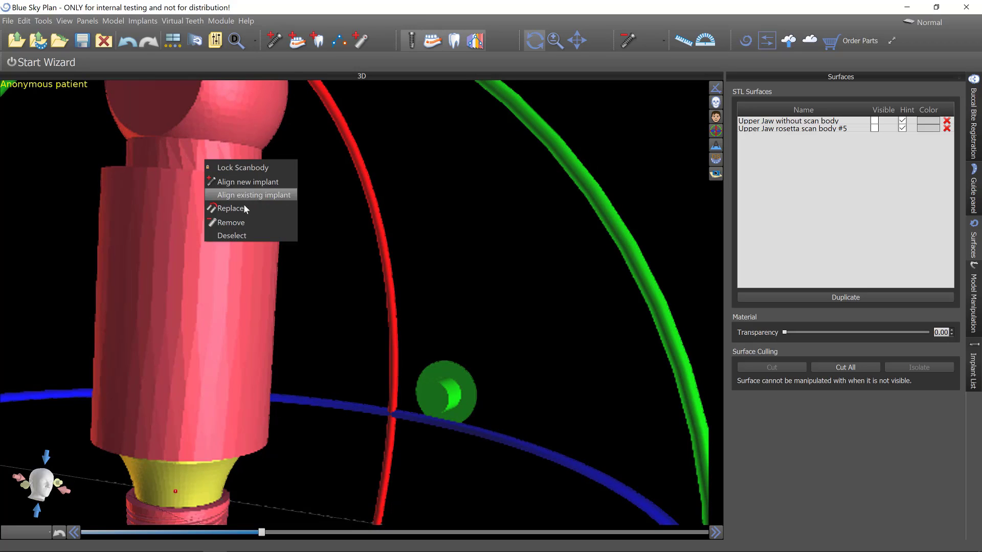
pyautogui.click(242, 224)
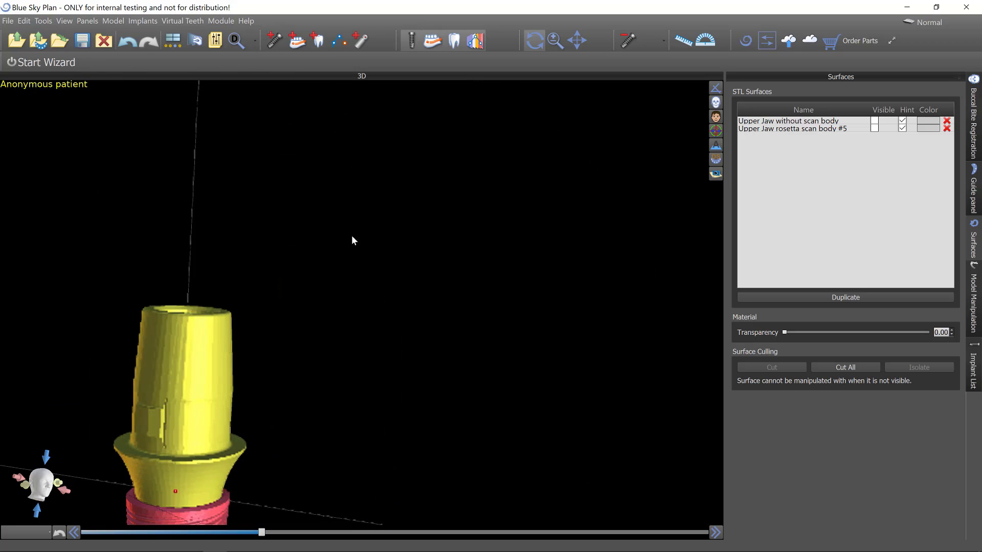
pyautogui.scroll(-3, 375, 272)
pyautogui.moveTo(438, 353); pyautogui.dragTo(513, 304)
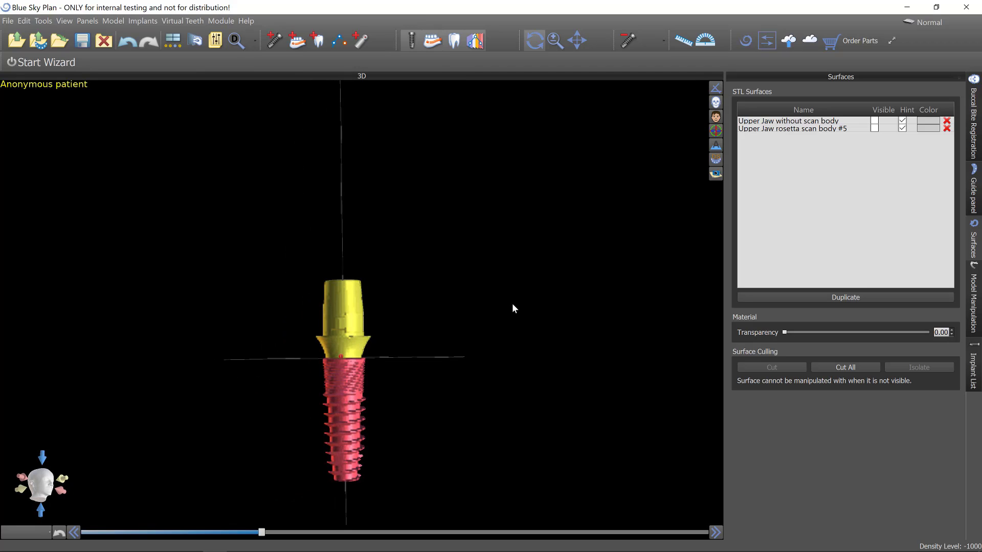
pyautogui.click(355, 325)
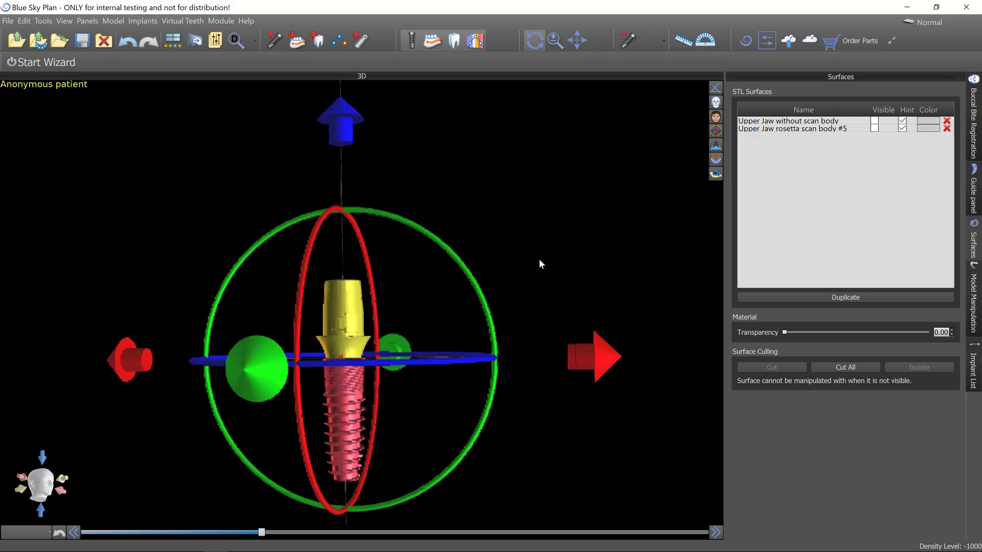
pyautogui.click(637, 129)
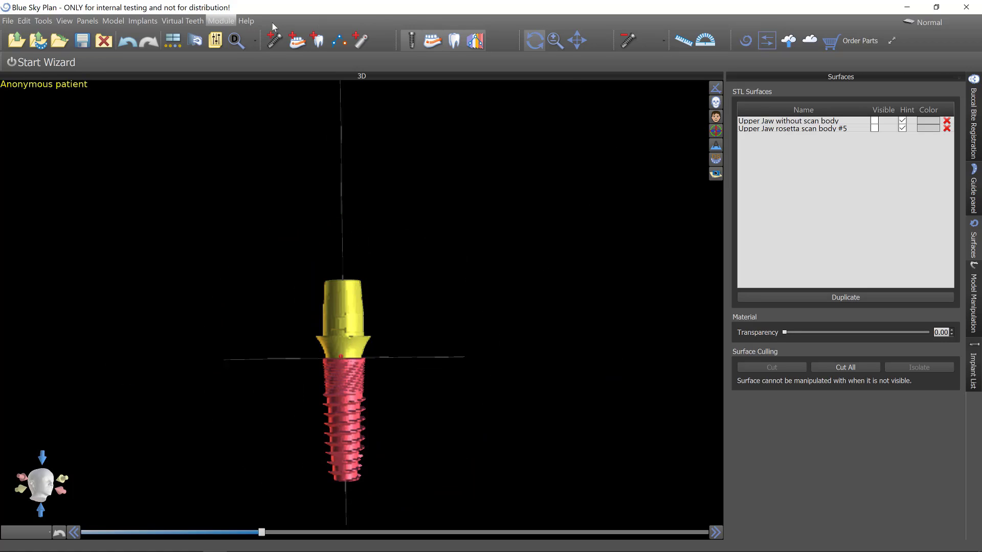
# - Switch to the Crown and Bridge module and show only the upper jaw surface without the scan body
pyautogui.click(218, 20)
pyautogui.click(237, 75)
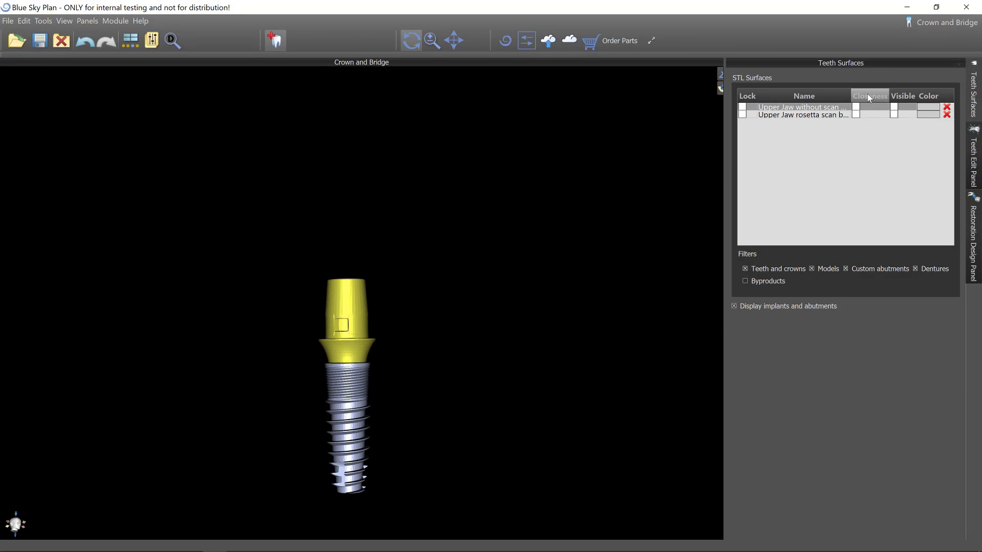
pyautogui.click(892, 97)
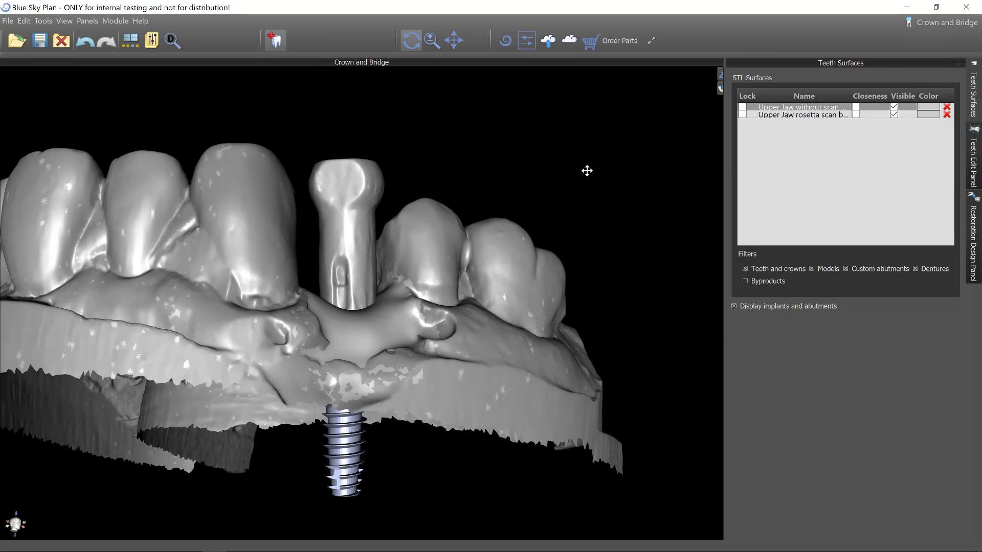
pyautogui.click(893, 115)
pyautogui.moveTo(399, 123); pyautogui.dragTo(215, 133)
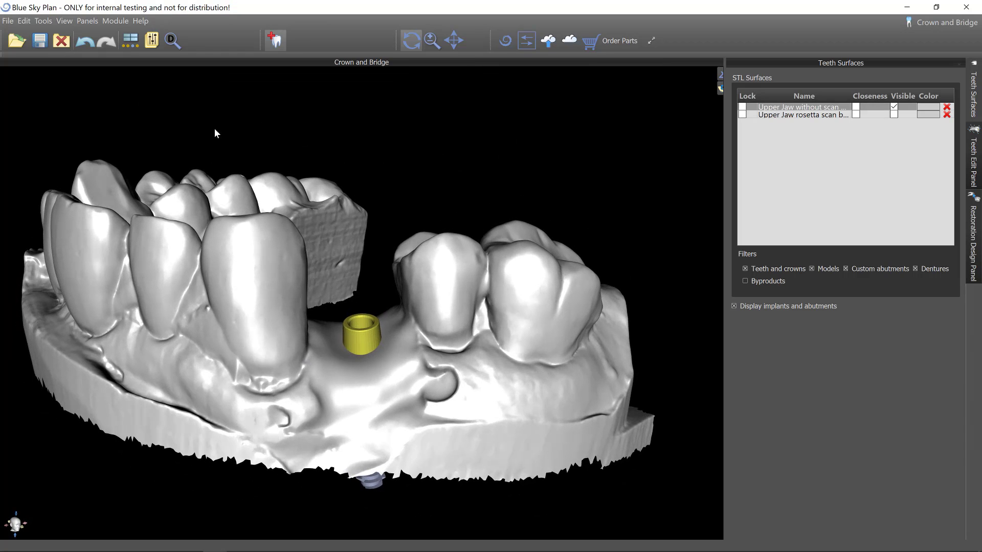
# - Add a Right Maxillary First Premolar from the Final Positions T07, L7, 32R, 32L set and place it beside the abutment
pyautogui.click(271, 40)
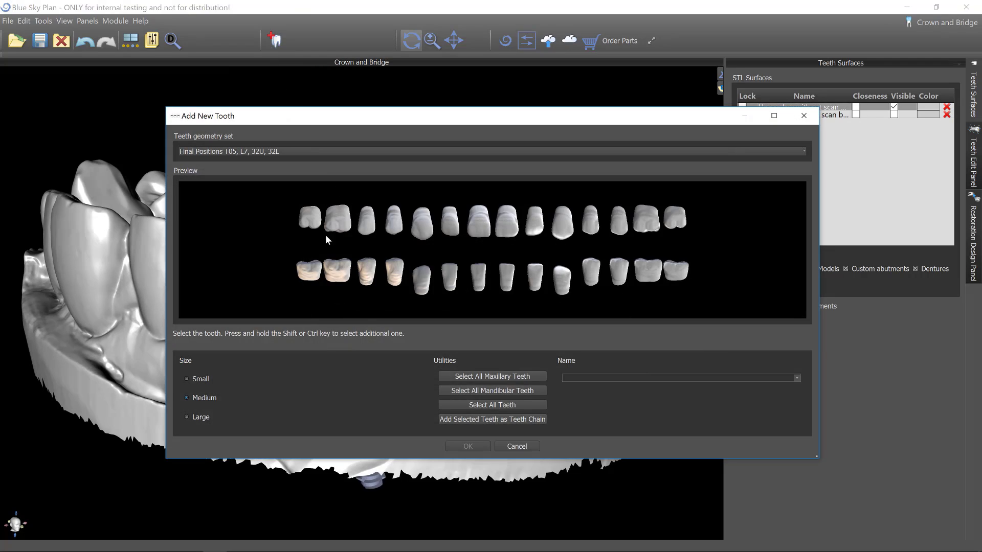
pyautogui.click(362, 150)
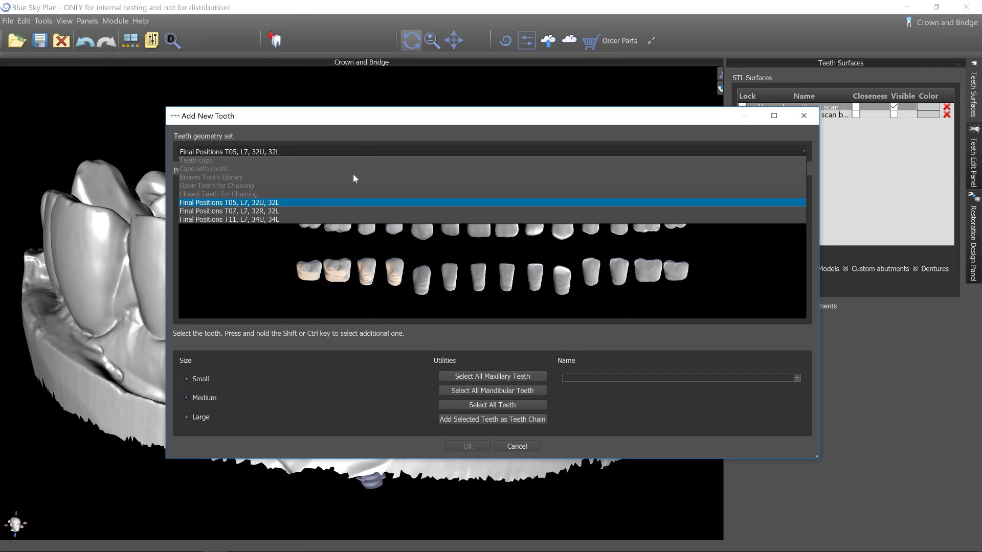
pyautogui.click(265, 210)
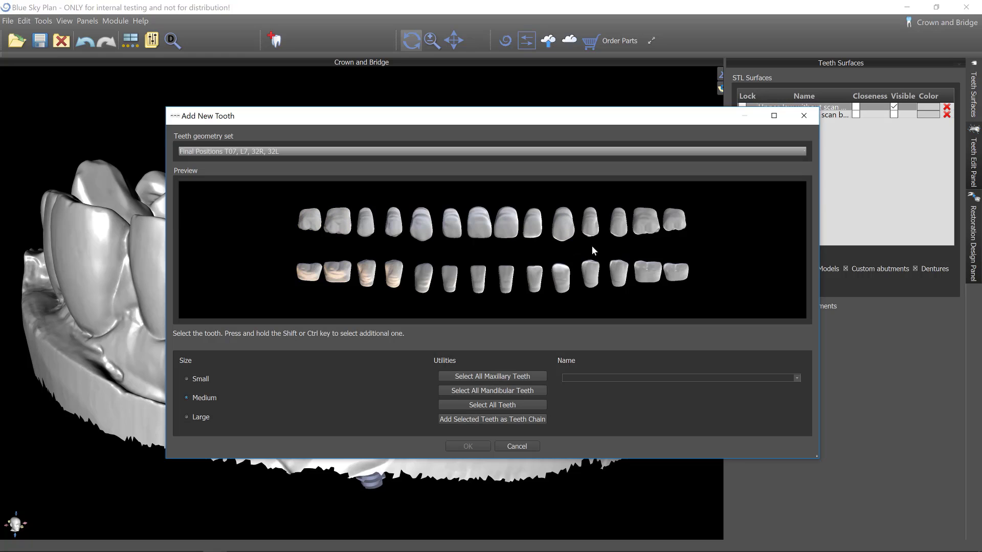
pyautogui.click(395, 231)
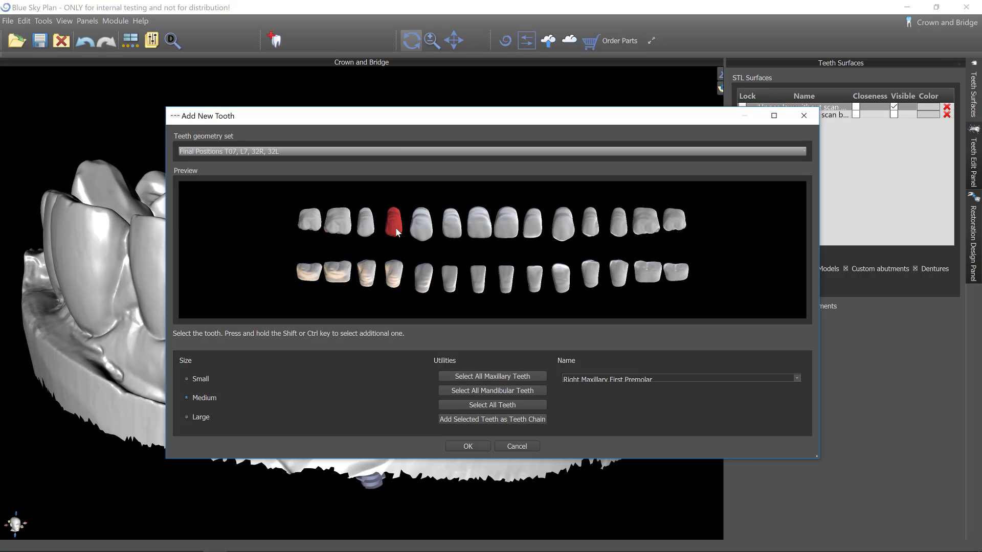
pyautogui.click(481, 446)
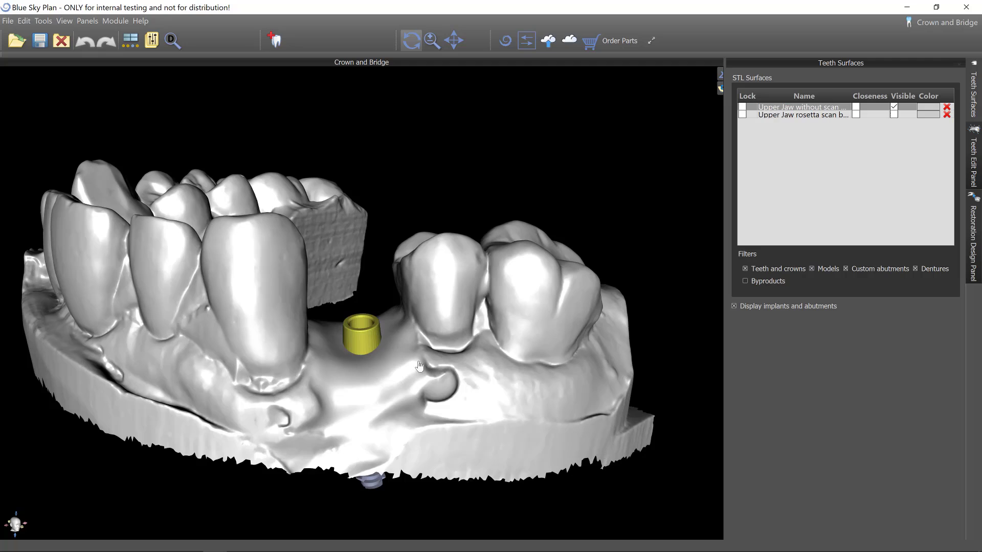
pyautogui.click(398, 309)
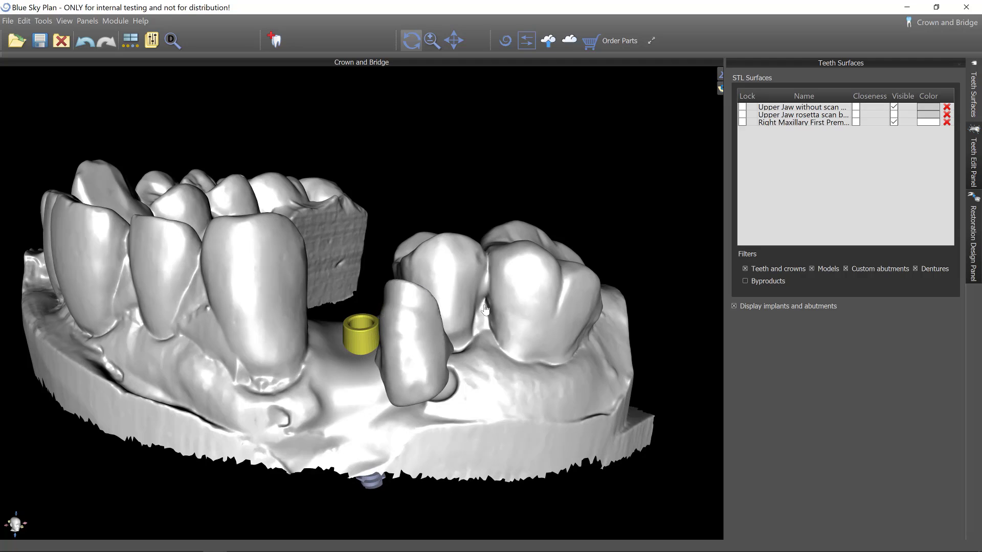
# - Move the new premolar into the gap over the abutment, stand it upright, rotate it and narrow it slightly between the neighbouring teeth
pyautogui.click(969, 157)
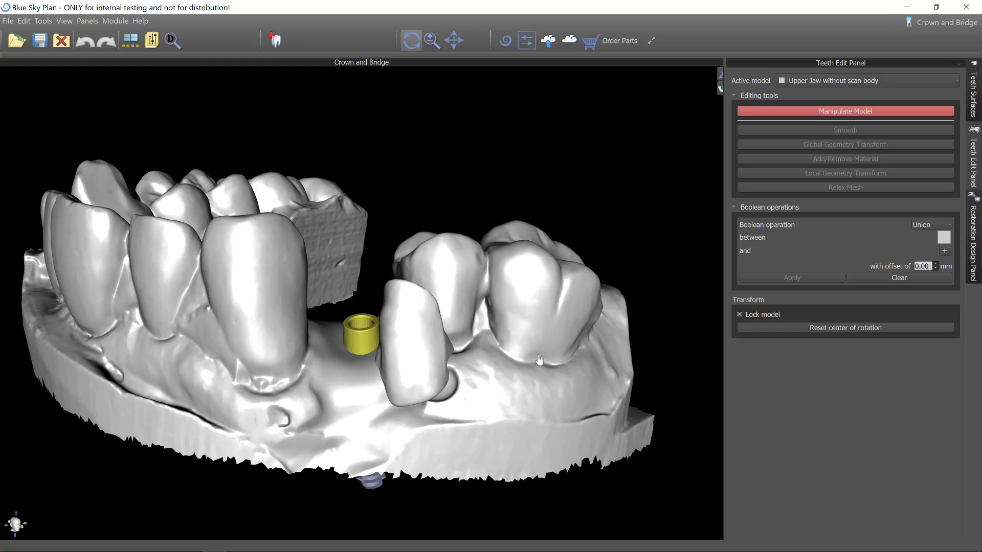
pyautogui.click(392, 331)
pyautogui.moveTo(474, 253); pyautogui.dragTo(356, 397)
pyautogui.moveTo(568, 349); pyautogui.dragTo(499, 347)
pyautogui.moveTo(345, 182); pyautogui.dragTo(345, 144)
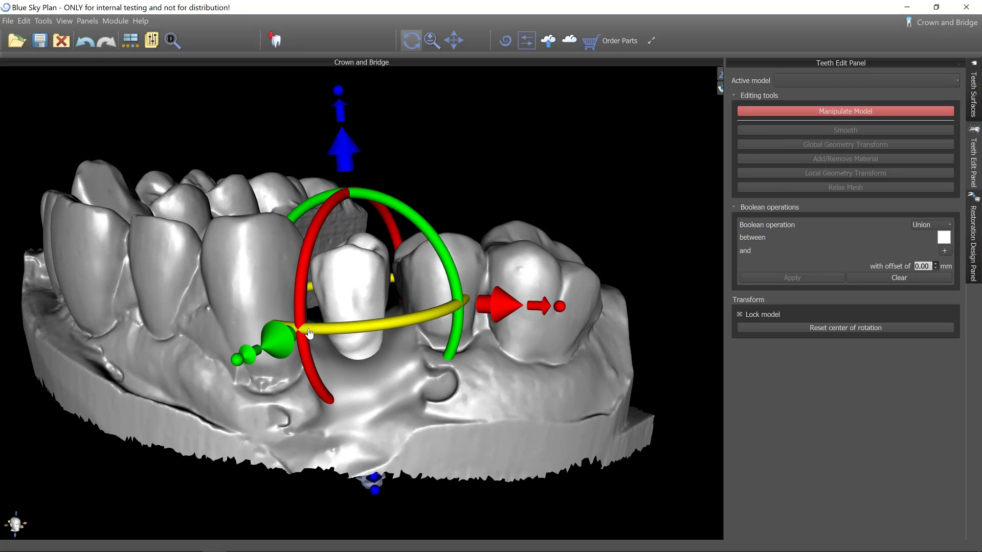
pyautogui.moveTo(311, 331); pyautogui.dragTo(358, 336)
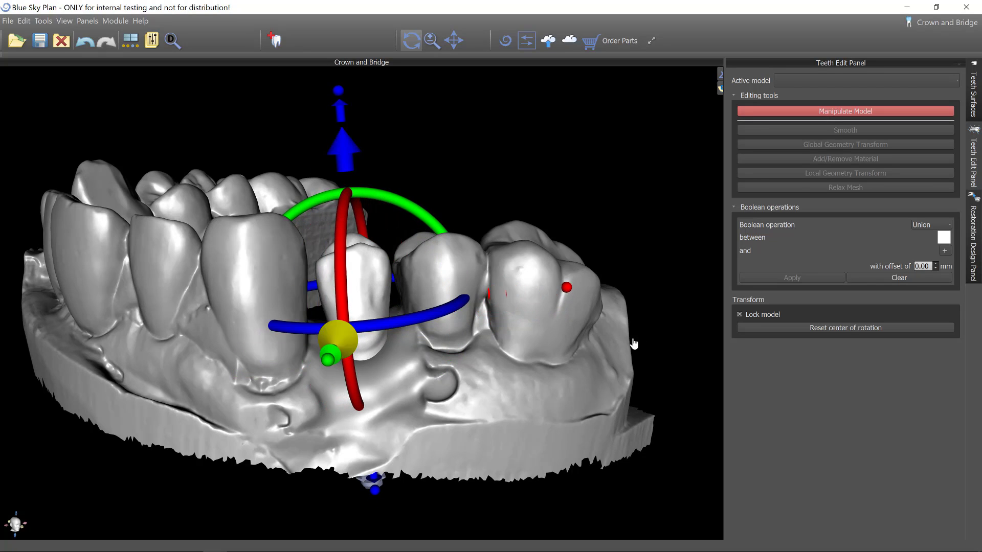
pyautogui.moveTo(567, 289)
pyautogui.mouseDown()
pyautogui.moveTo(586, 286)
pyautogui.moveTo(560, 289)
pyautogui.mouseUp()
# - Make the upper jaw model transparent while viewing it from the occlusal side
pyautogui.moveTo(428, 71); pyautogui.dragTo(395, 410)
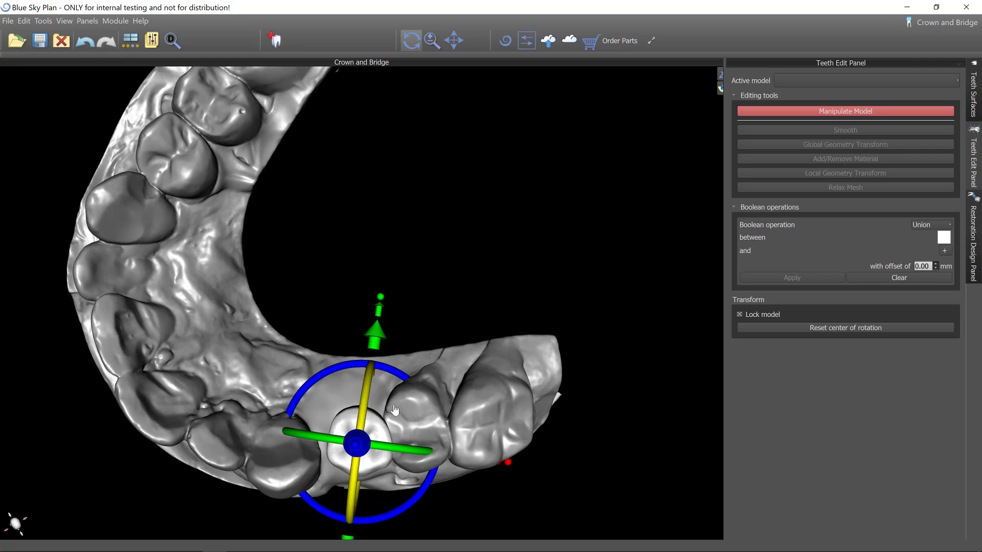
pyautogui.rightClick(510, 389)
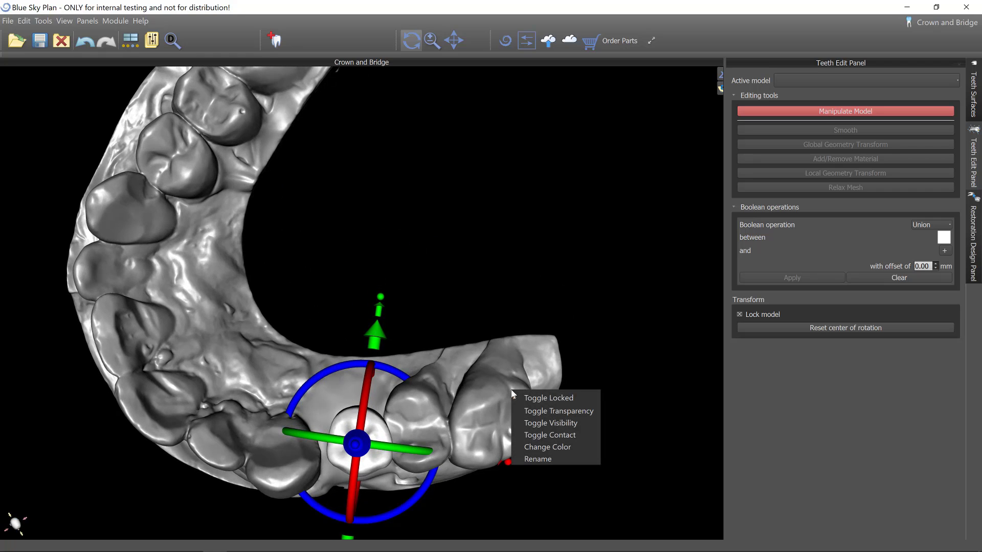
pyautogui.click(563, 411)
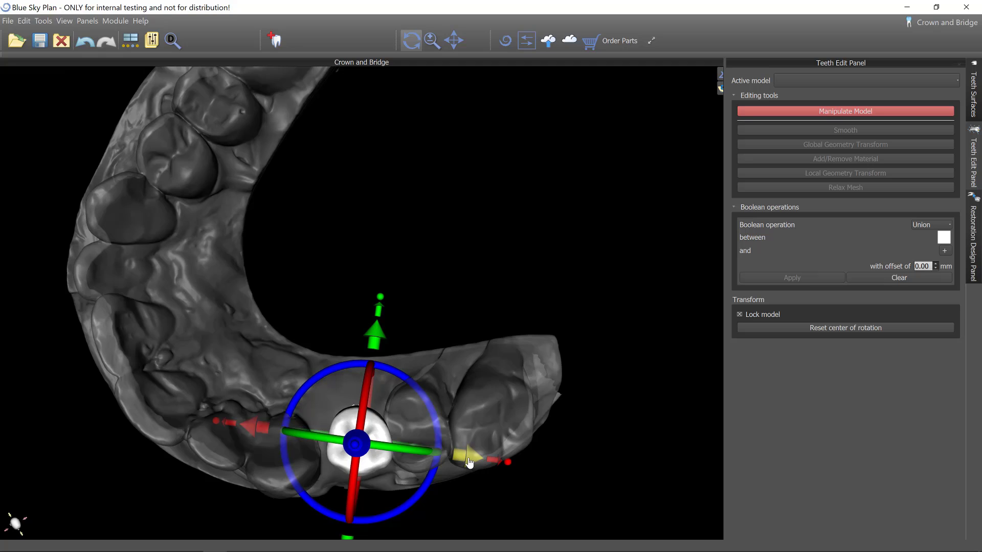
# - Center and rotate the premolar between its neighbours in occlusal view, and widen it in the buccal-palatal direction
pyautogui.moveTo(469, 463); pyautogui.dragTo(278, 462)
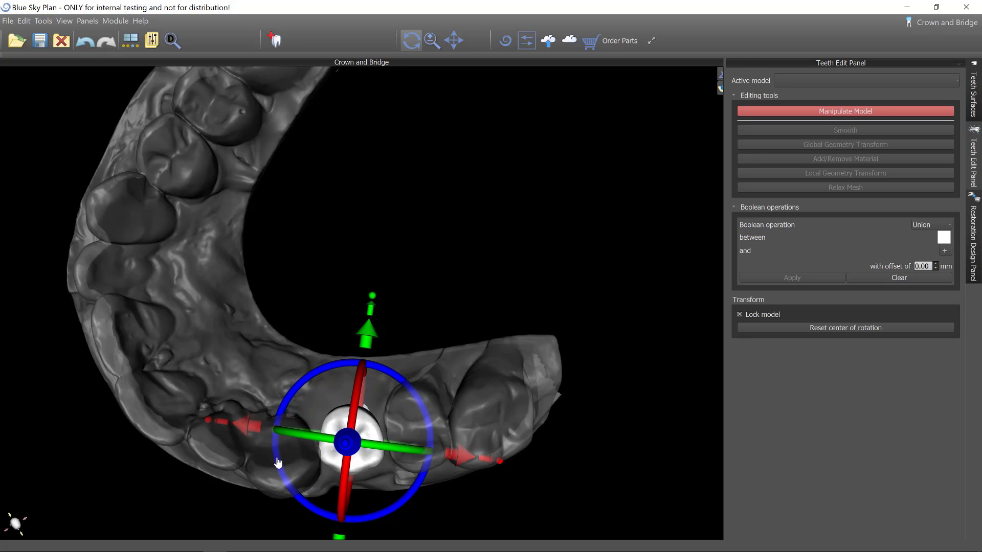
pyautogui.moveTo(212, 434); pyautogui.dragTo(306, 501)
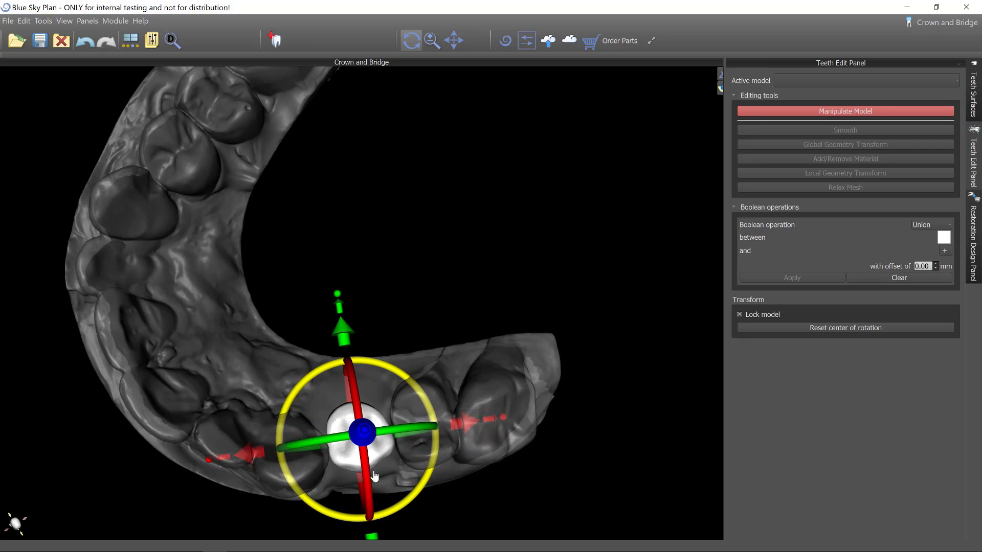
pyautogui.moveTo(254, 460); pyautogui.dragTo(265, 460)
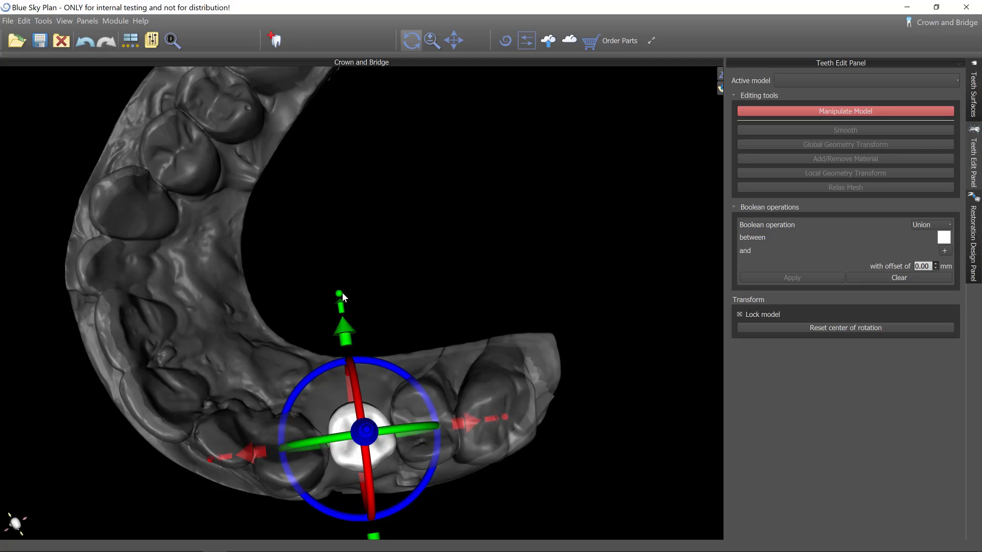
pyautogui.moveTo(340, 294); pyautogui.dragTo(341, 285)
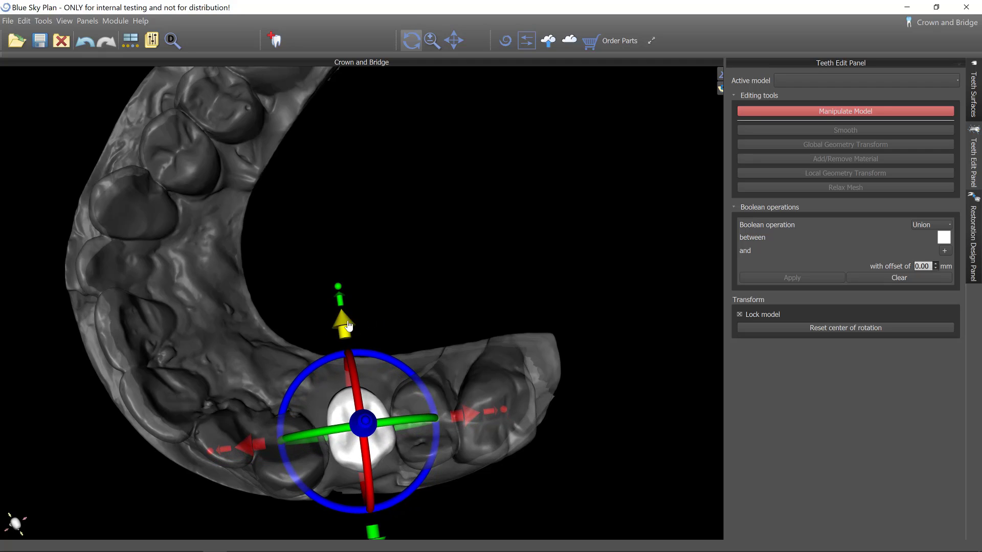
pyautogui.moveTo(348, 328); pyautogui.dragTo(349, 333)
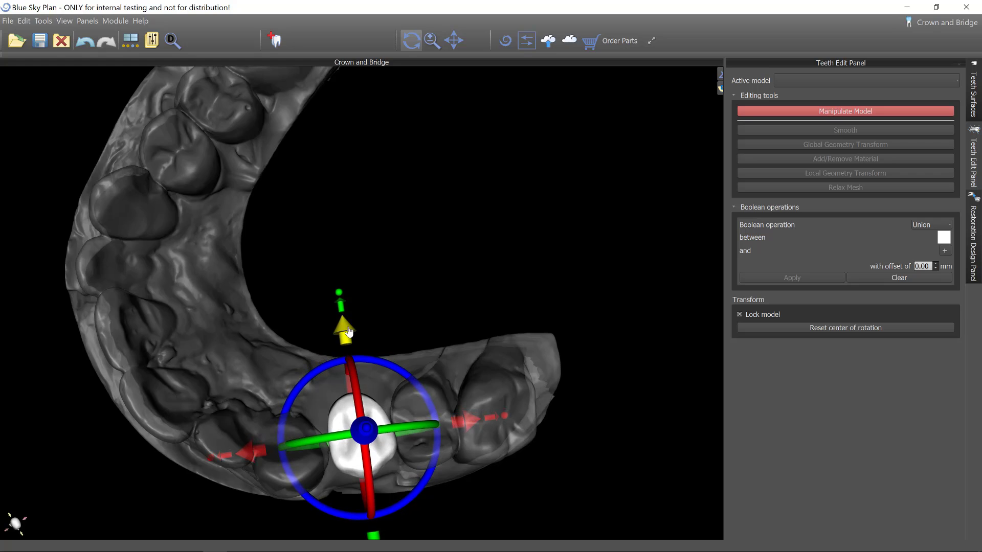
# - Lengthen the premolar along its vertical axis and lower it over the abutment
pyautogui.moveTo(298, 312); pyautogui.dragTo(307, 199)
pyautogui.moveTo(615, 443); pyautogui.dragTo(377, 185)
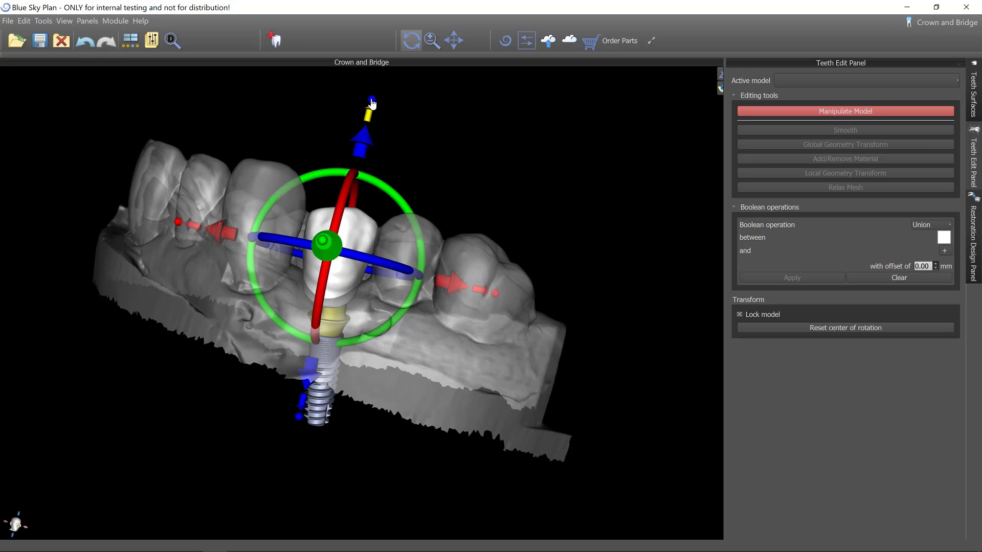
pyautogui.moveTo(375, 97); pyautogui.dragTo(390, 51)
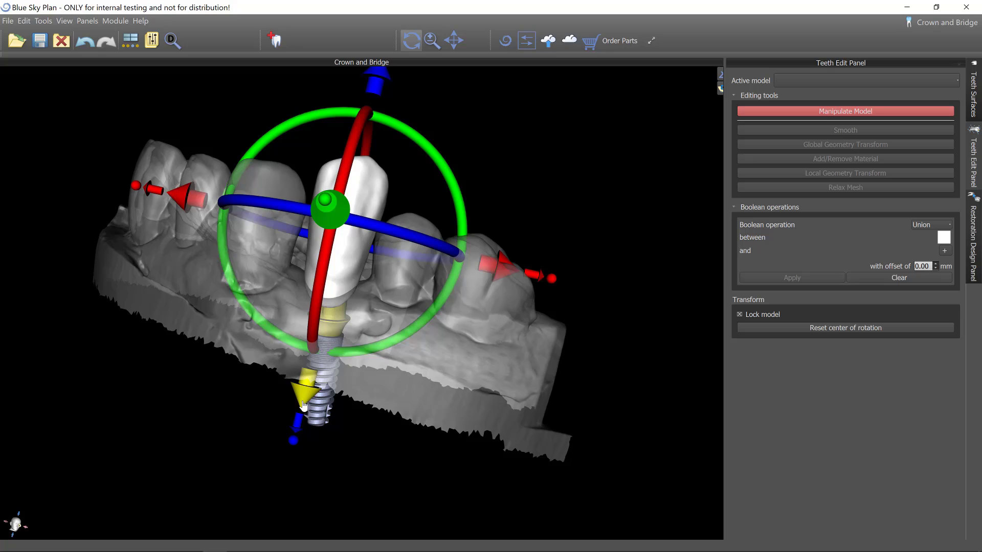
pyautogui.moveTo(303, 406); pyautogui.dragTo(285, 429)
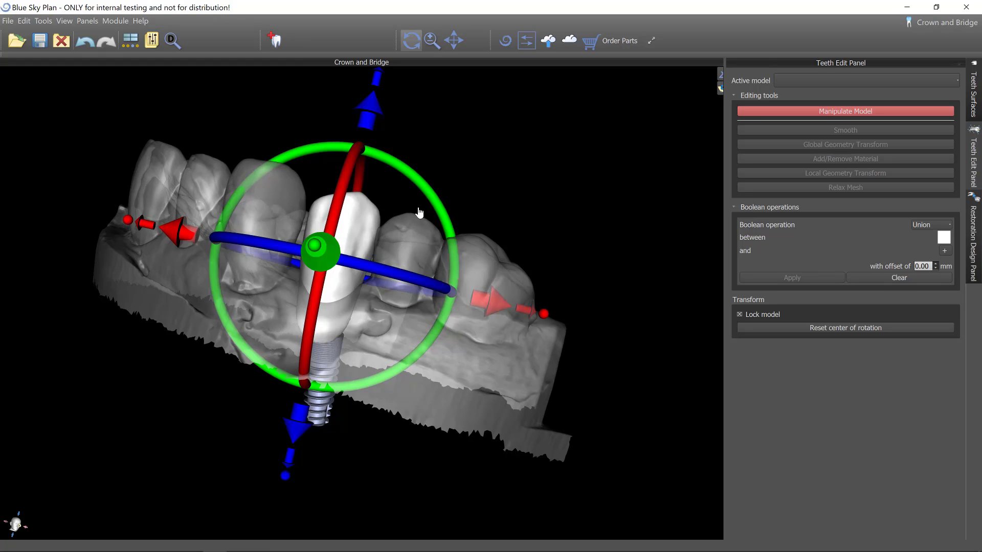
# - Adjust the premolar's tilt and shift it slightly buccally over the abutment, check it from several sides and finish manipulating the model
pyautogui.moveTo(620, 254); pyautogui.dragTo(494, 426)
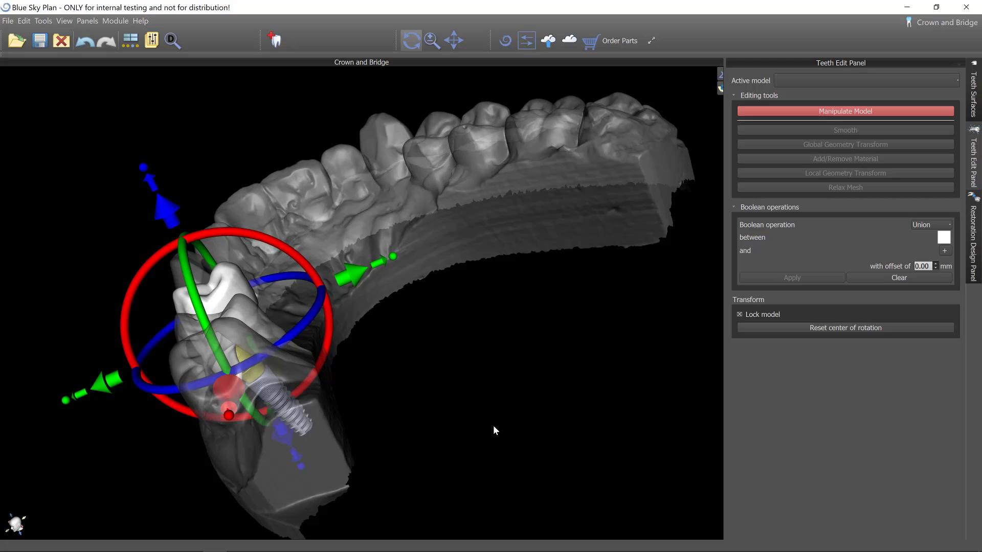
pyautogui.moveTo(244, 473); pyautogui.dragTo(225, 368)
pyautogui.moveTo(196, 174); pyautogui.dragTo(198, 181)
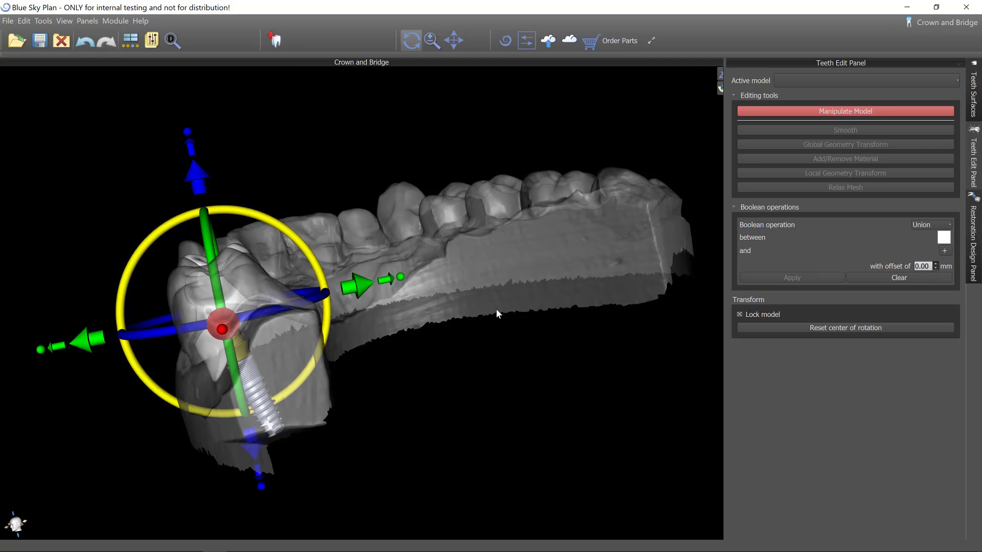
pyautogui.moveTo(306, 258); pyautogui.dragTo(307, 260)
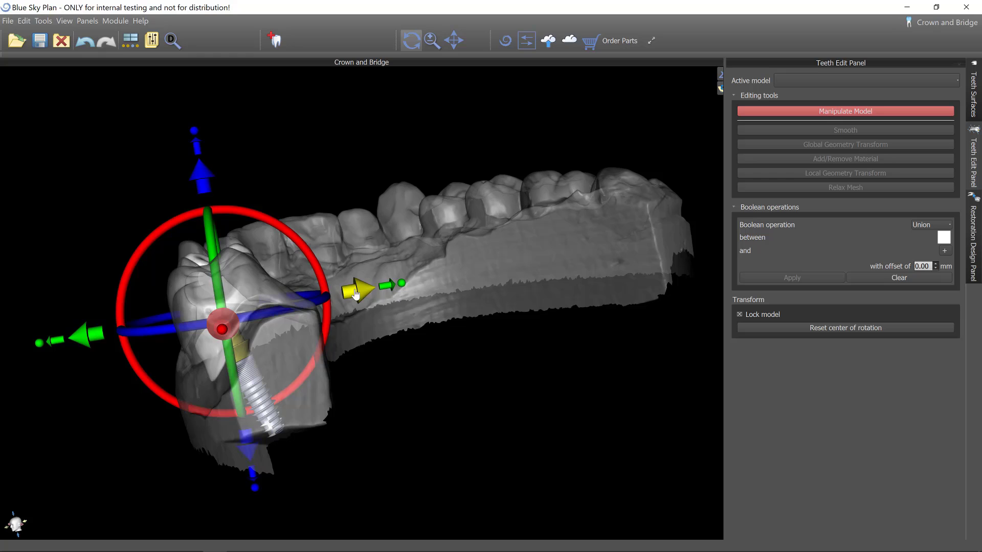
pyautogui.moveTo(356, 294); pyautogui.dragTo(352, 295)
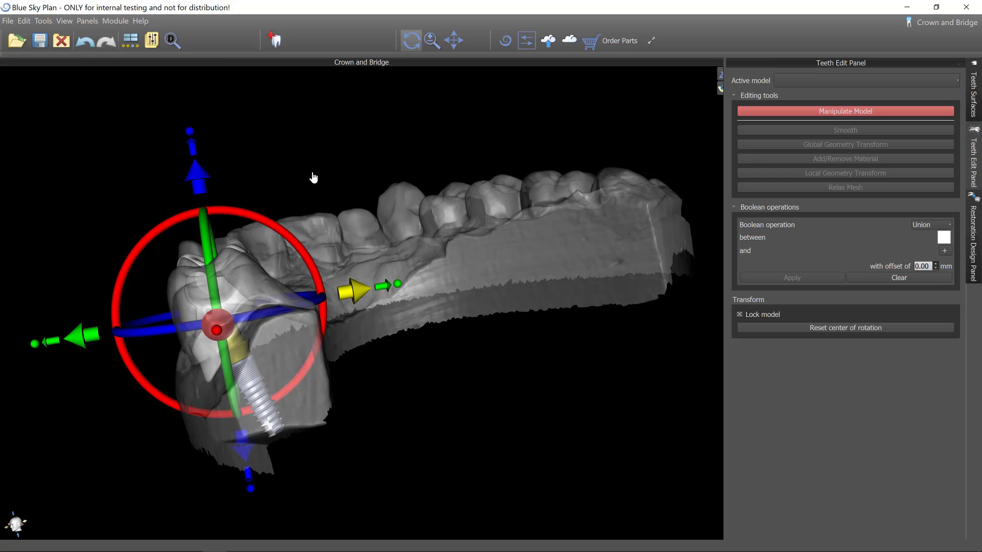
pyautogui.moveTo(340, 250); pyautogui.dragTo(644, 447)
pyautogui.moveTo(409, 518); pyautogui.dragTo(115, 300)
pyautogui.moveTo(580, 381); pyautogui.dragTo(555, 390)
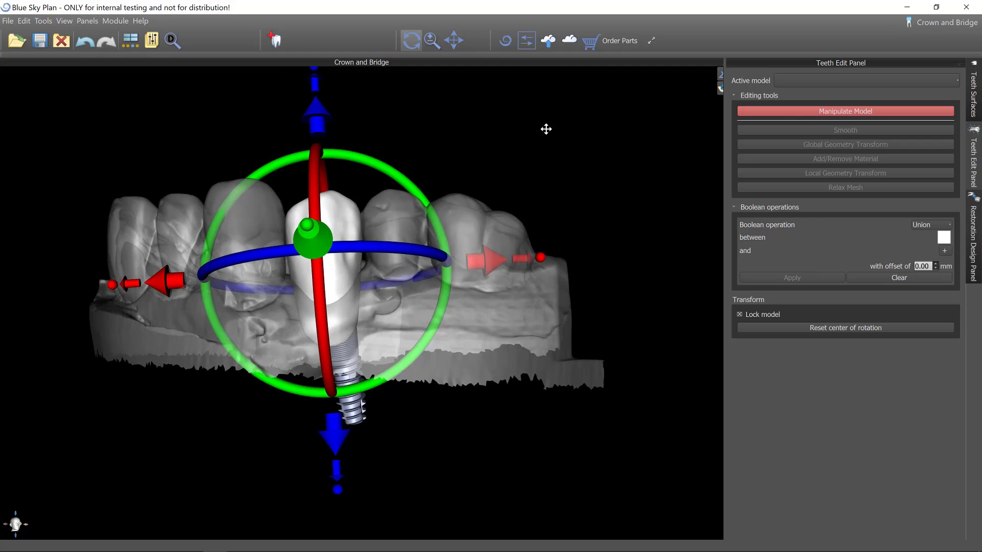
pyautogui.moveTo(545, 130); pyautogui.dragTo(536, 160)
pyautogui.click(846, 111)
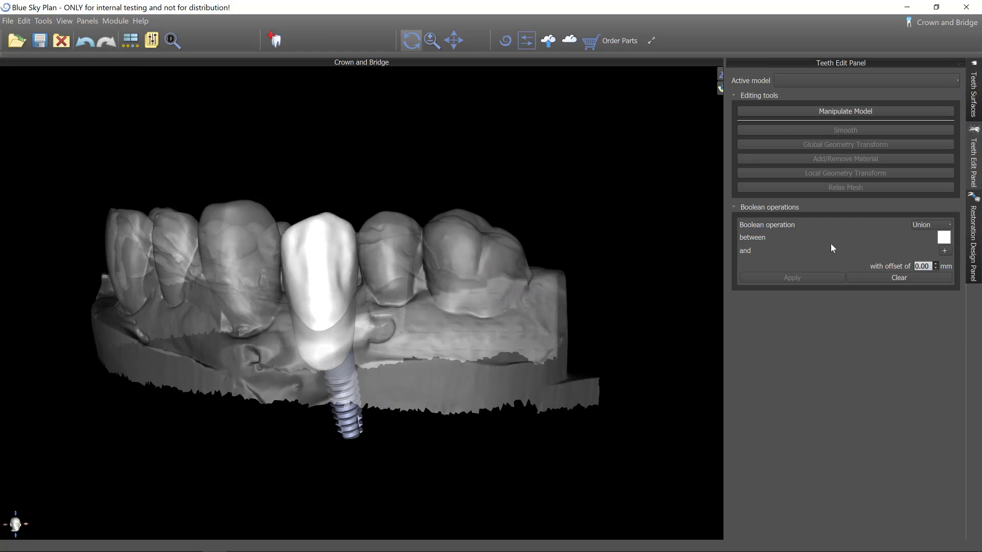
# - Make Right Maxillary First Premolar the active model and extend its palatal root side over the abutment with Global Geometry Transform control points
pyautogui.click(897, 82)
pyautogui.click(817, 110)
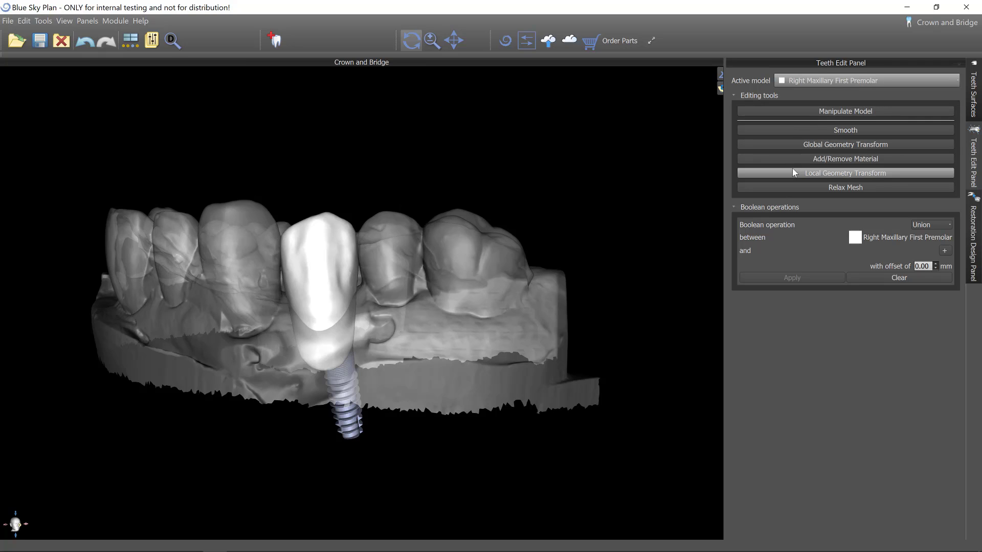
pyautogui.moveTo(403, 318); pyautogui.dragTo(405, 389)
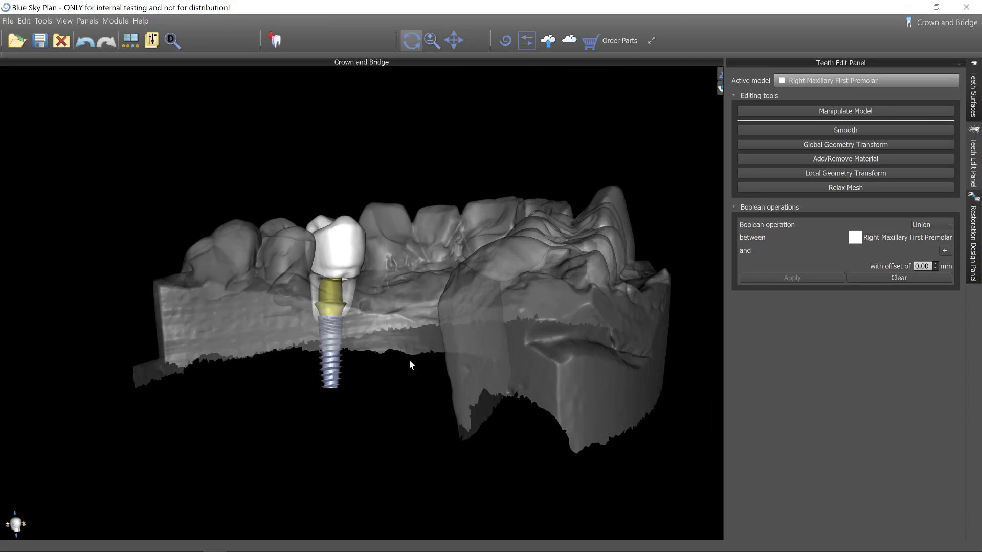
pyautogui.moveTo(409, 363); pyautogui.dragTo(425, 195, button='right')
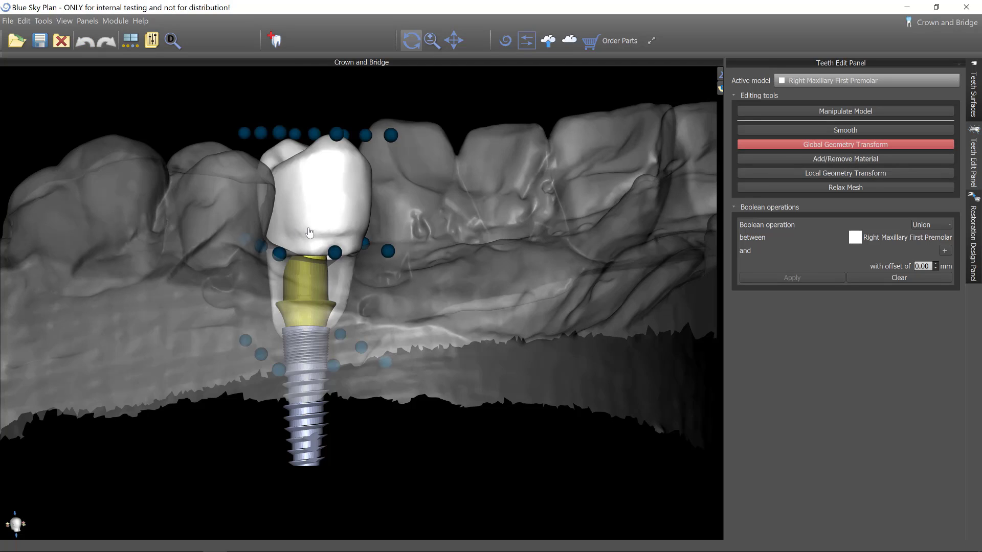
pyautogui.moveTo(386, 338); pyautogui.dragTo(609, 480)
pyautogui.moveTo(616, 414); pyautogui.dragTo(68, 433)
pyautogui.moveTo(364, 509); pyautogui.dragTo(455, 406)
pyautogui.click(382, 239)
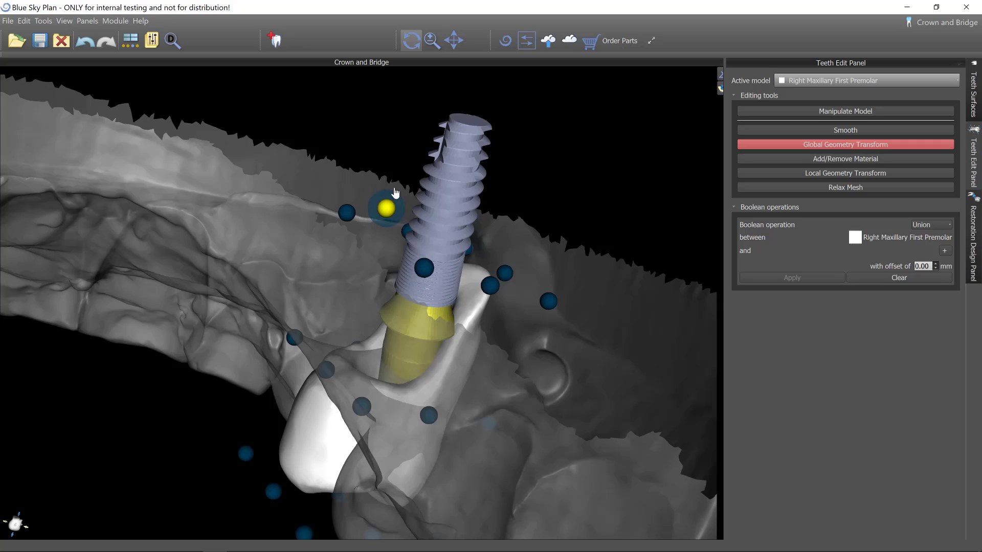
pyautogui.moveTo(404, 171); pyautogui.dragTo(411, 197)
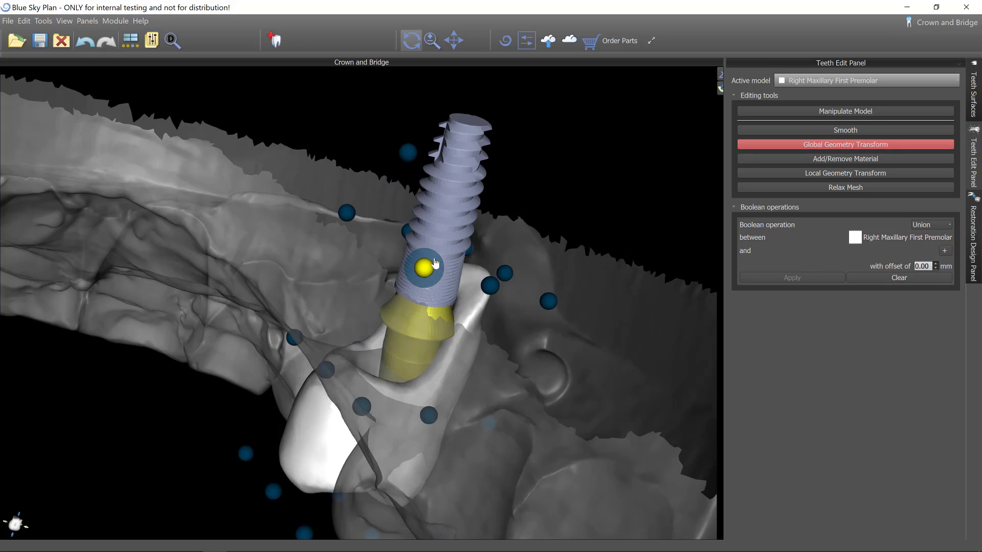
pyautogui.moveTo(435, 263); pyautogui.dragTo(397, 215)
pyautogui.moveTo(372, 157); pyautogui.dragTo(398, 72)
# - Refine the premolar's root, cusp and proximal contours between its neighbours using Global Geometry Transform control points
pyautogui.moveTo(378, 384); pyautogui.dragTo(230, 107)
pyautogui.moveTo(578, 421); pyautogui.dragTo(527, 256)
pyautogui.moveTo(343, 99); pyautogui.dragTo(246, 110)
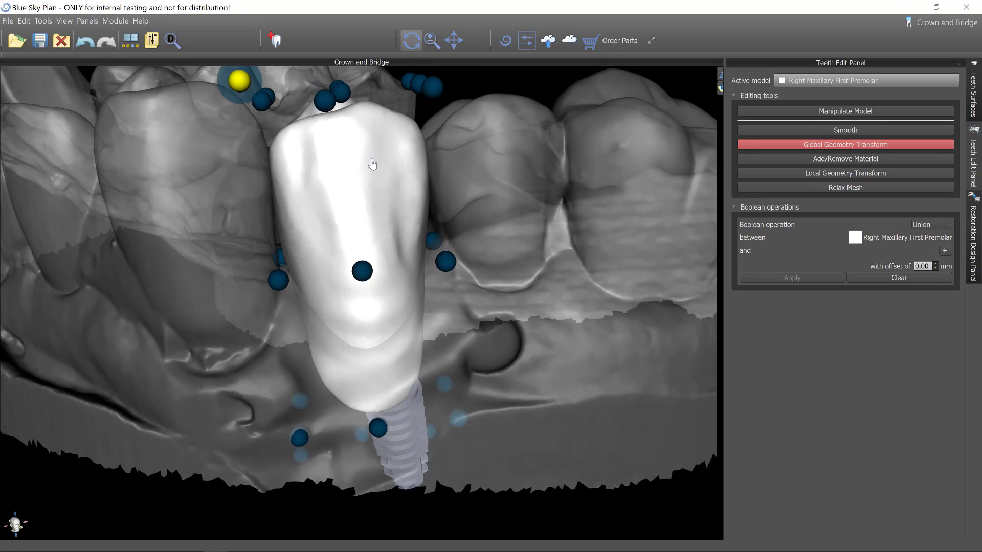
pyautogui.moveTo(373, 165); pyautogui.dragTo(342, 160)
pyautogui.moveTo(225, 100); pyautogui.dragTo(244, 97)
pyautogui.moveTo(386, 79); pyautogui.dragTo(333, 293)
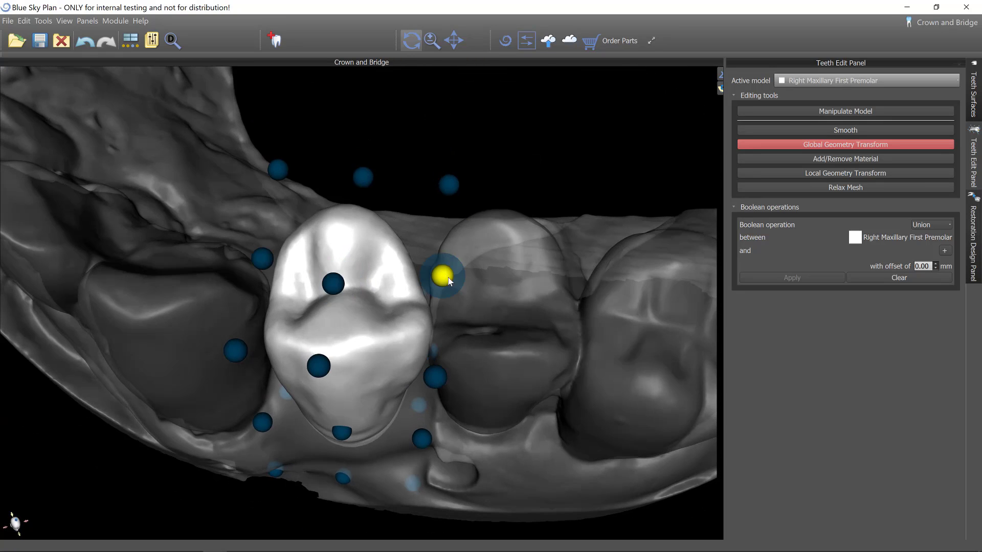
pyautogui.moveTo(444, 279); pyautogui.dragTo(440, 284)
pyautogui.moveTo(452, 190); pyautogui.dragTo(476, 185)
# - Build up the premolar's distal side toward the neighbouring second premolar with Add/Remove Material, adjusting the tool size
pyautogui.click(845, 159)
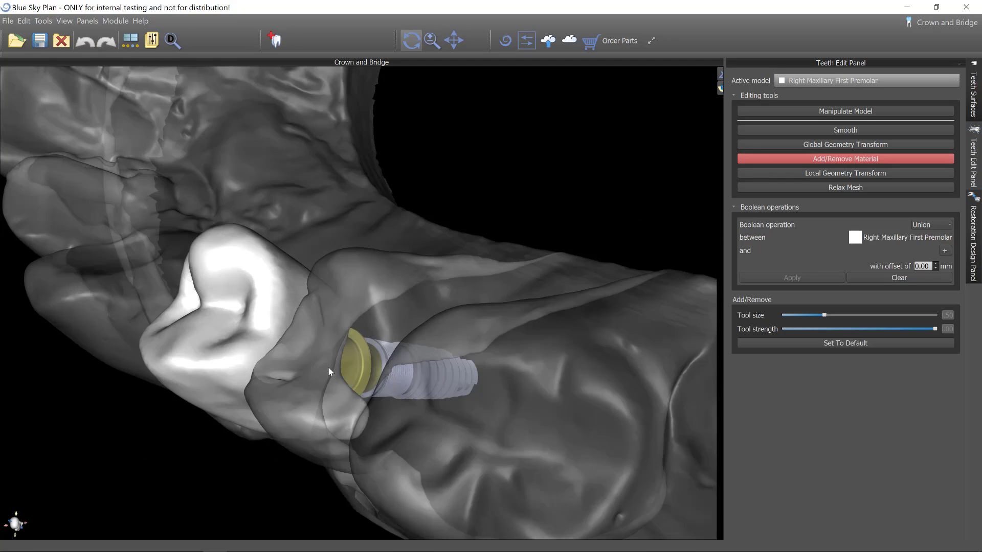
pyautogui.keyDown('ctrl'); pyautogui.scroll(-5, 265, 323); pyautogui.keyUp('ctrl')
pyautogui.moveTo(296, 316)
pyautogui.mouseDown()
pyautogui.moveTo(316, 336)
pyautogui.moveTo(329, 376)
pyautogui.moveTo(291, 379)
pyautogui.mouseUp()
# - Smooth the premolar's palatal and buccal root-side surfaces around the abutment
pyautogui.click(871, 132)
pyautogui.moveTo(237, 195)
pyautogui.mouseDown()
pyautogui.moveTo(250, 190)
pyautogui.moveTo(227, 197)
pyautogui.mouseUp()
pyautogui.moveTo(352, 205); pyautogui.dragTo(485, 204)
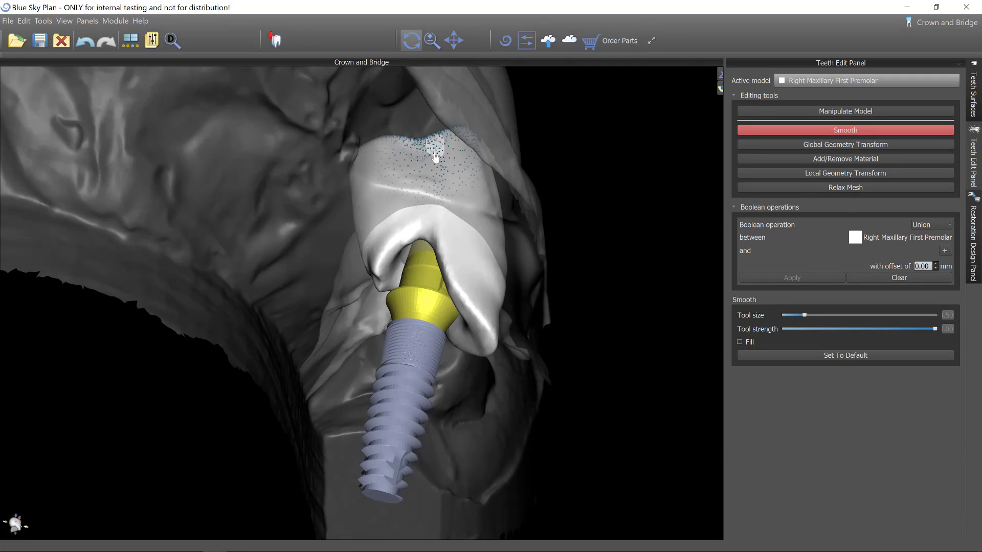
pyautogui.moveTo(434, 156); pyautogui.dragTo(423, 149)
pyautogui.moveTo(468, 245); pyautogui.dragTo(430, 69)
pyautogui.moveTo(391, 333)
pyautogui.mouseDown(button='right')
pyautogui.moveTo(429, 390)
pyautogui.moveTo(486, 307)
pyautogui.moveTo(528, 200)
pyautogui.moveTo(357, 263)
pyautogui.mouseUp(button='right')
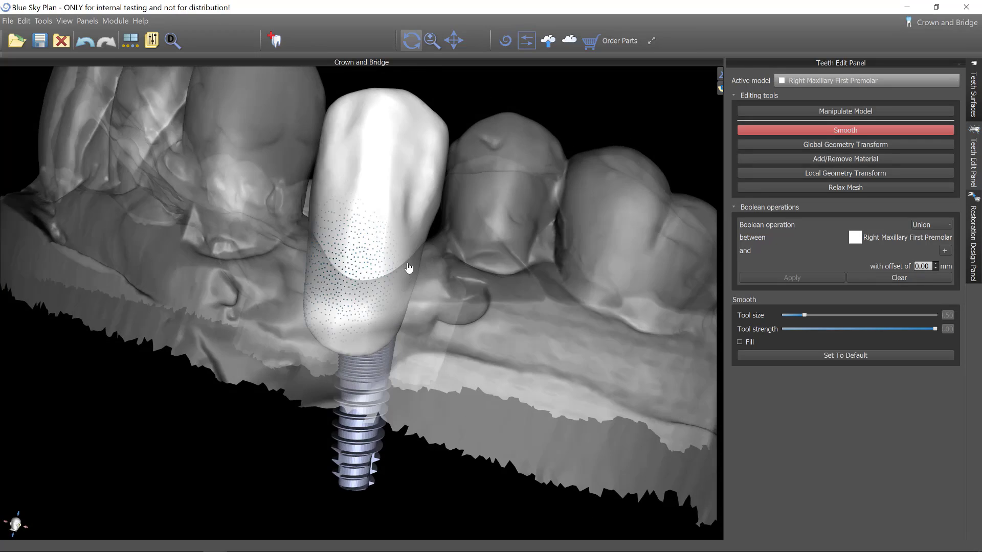
pyautogui.moveTo(475, 285); pyautogui.dragTo(246, 172, button='right')
# - Pull small areas of the premolar's surface into shape with Local Geometry Transform
pyautogui.click(835, 177)
pyautogui.scroll(2, 272, 185)
pyautogui.moveTo(271, 186); pyautogui.dragTo(270, 206)
pyautogui.moveTo(272, 219); pyautogui.dragTo(266, 177, button='right')
pyautogui.scroll(2, 240, 154)
pyautogui.moveTo(231, 144); pyautogui.dragTo(236, 159)
pyautogui.scroll(-2, 230, 174)
# - Smooth the premolar's buccal surface with a larger Smooth tool size and check the crown against the solid upper jaw
pyautogui.moveTo(230, 174); pyautogui.dragTo(478, 219, button='right')
pyautogui.scroll(-2, 179, 266)
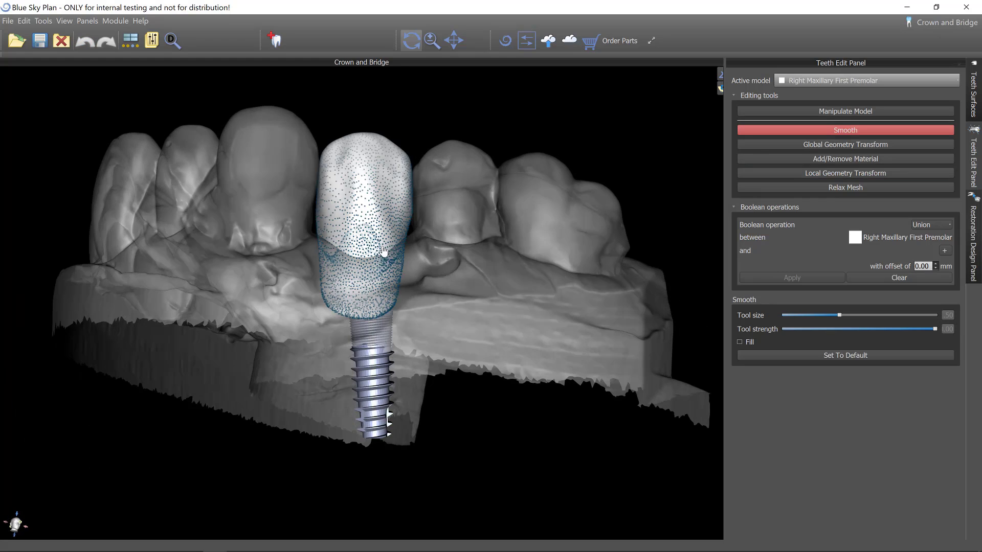
pyautogui.moveTo(461, 169); pyautogui.dragTo(468, 146, button='right')
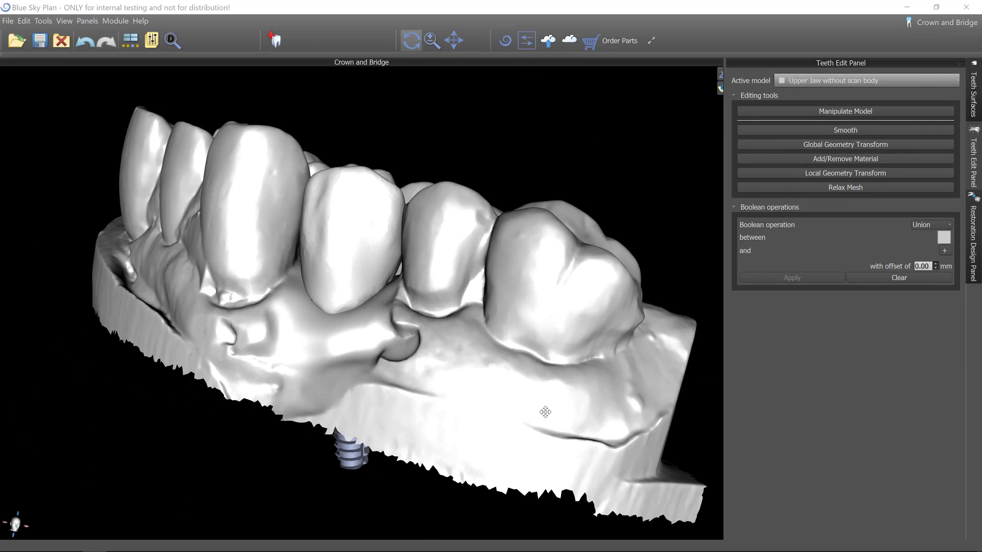
pyautogui.moveTo(461, 214); pyautogui.dragTo(672, 419, button='right')
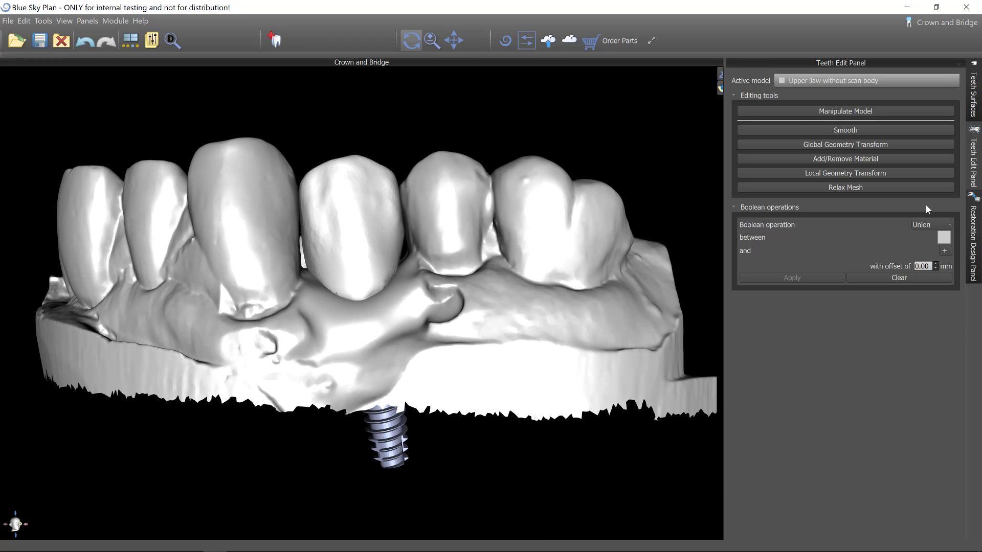
# - Restart the Custom abutment tibase case in Restoration Design with Upper Jaw without scan body, Right Maxillary First Premolar and ABJHNP18
pyautogui.click(974, 232)
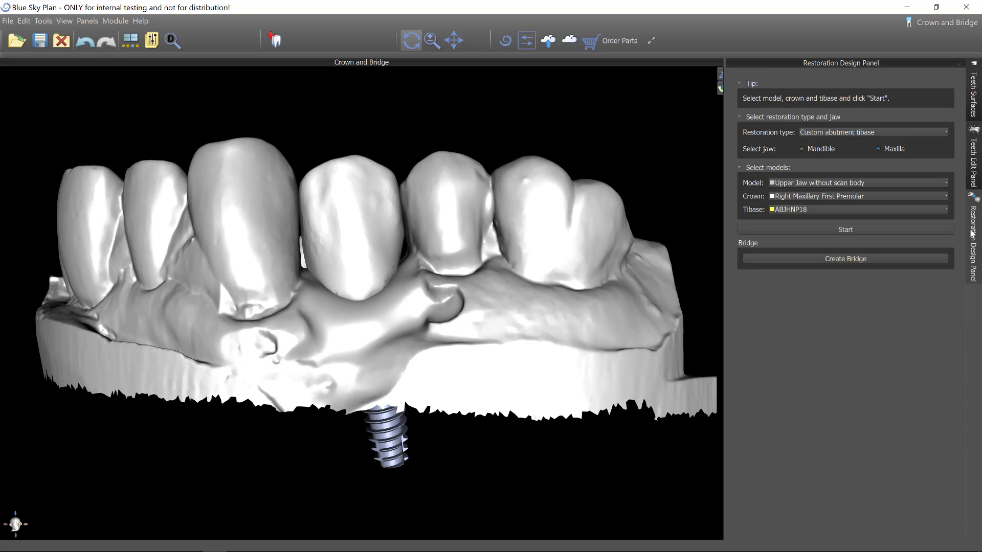
pyautogui.click(846, 133)
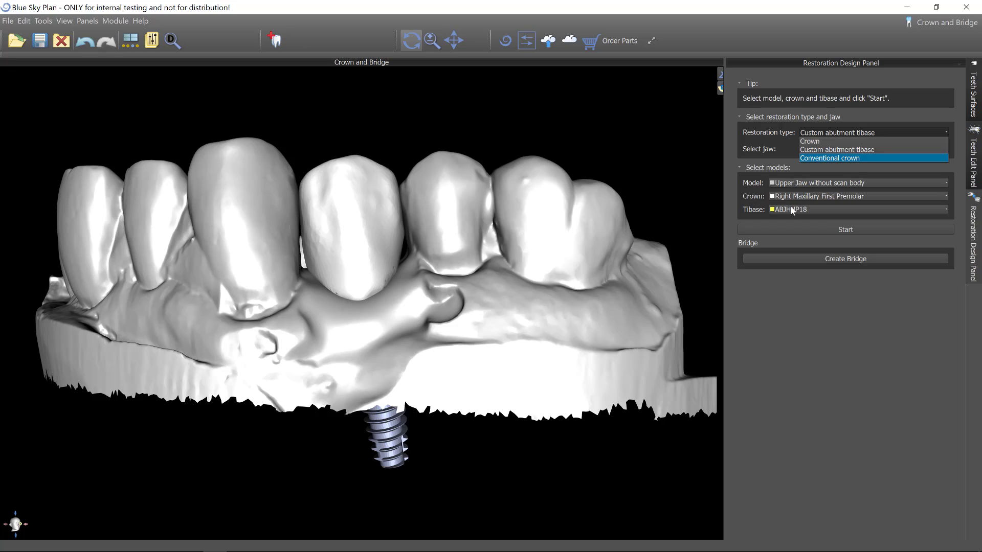
pyautogui.click(811, 121)
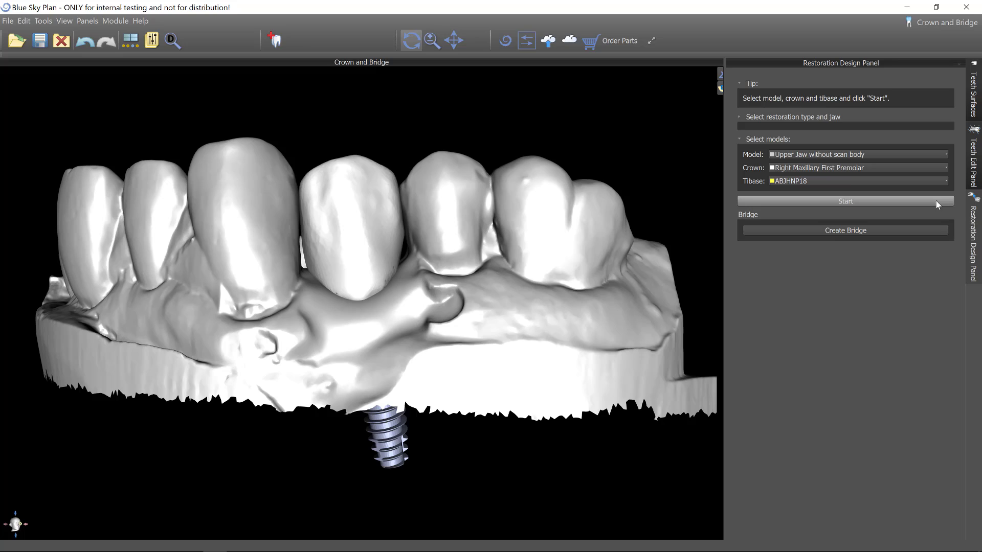
pyautogui.click(851, 202)
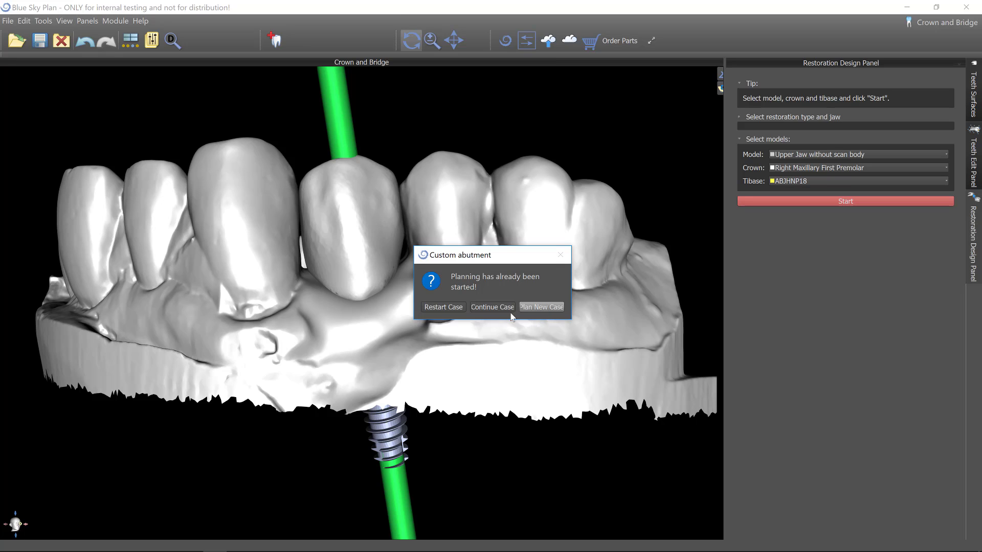
pyautogui.click(437, 306)
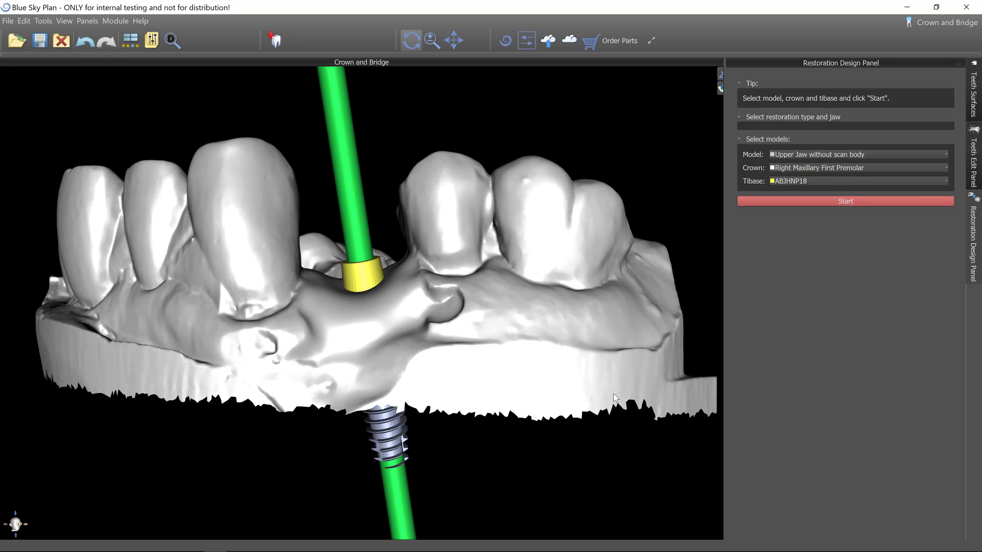
# - Examine the crown's margin line against the gingiva, Ti-base and implant from the occlusal, buccal and palatal sides
pyautogui.moveTo(471, 361); pyautogui.dragTo(319, 464)
pyautogui.moveTo(307, 344); pyautogui.dragTo(314, 260)
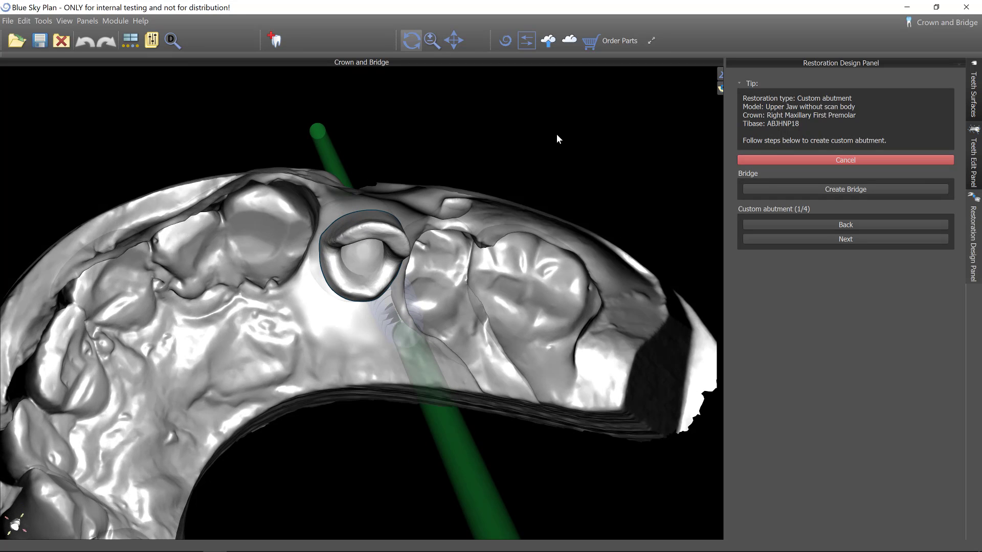
pyautogui.moveTo(460, 110); pyautogui.dragTo(388, 233)
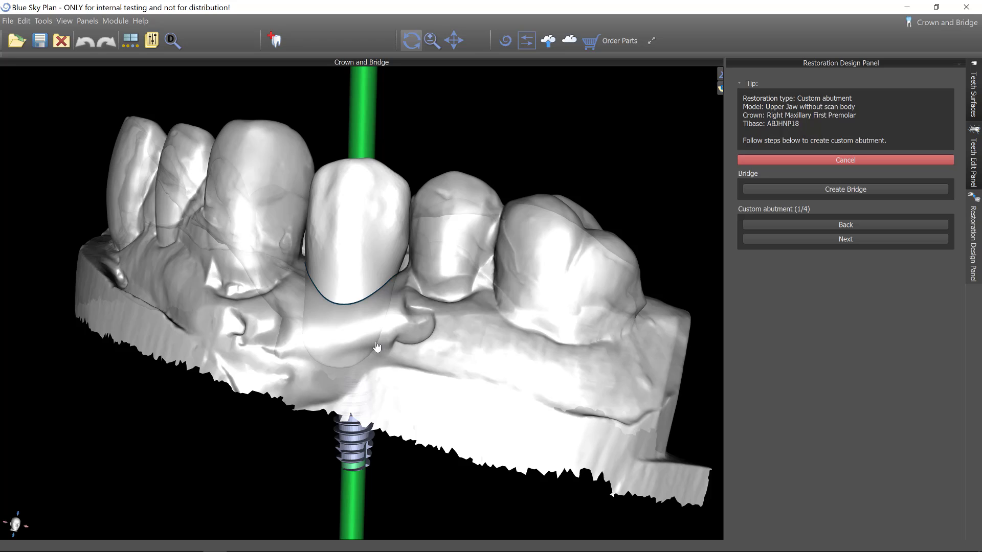
pyautogui.moveTo(391, 470); pyautogui.dragTo(392, 272)
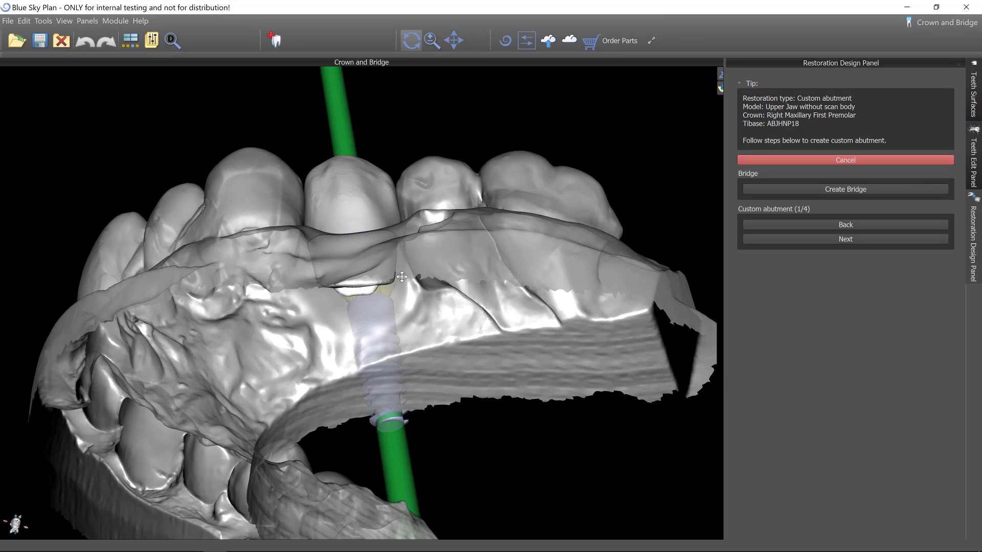
pyautogui.scroll(3, 383, 219)
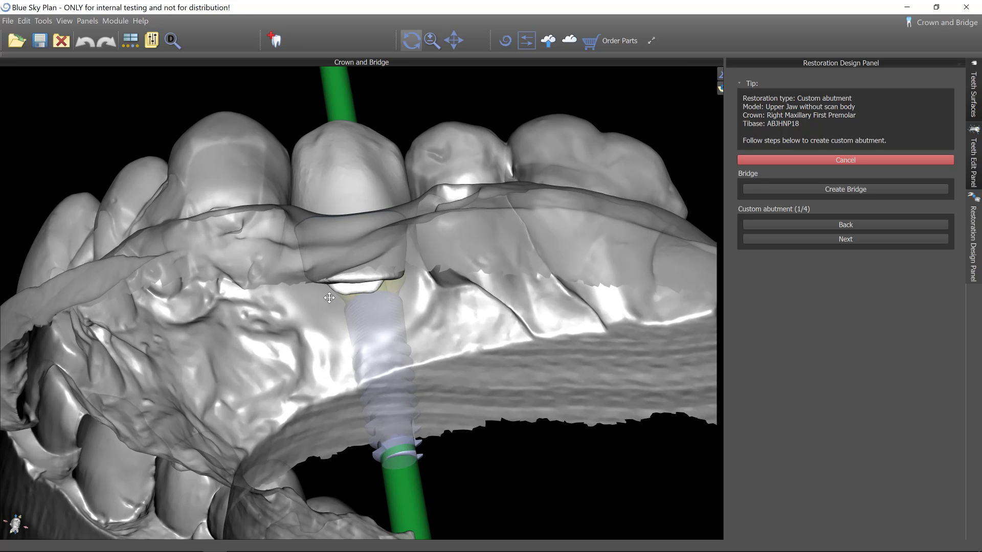
pyautogui.moveTo(330, 297); pyautogui.dragTo(557, 370)
pyautogui.scroll(3, 550, 340)
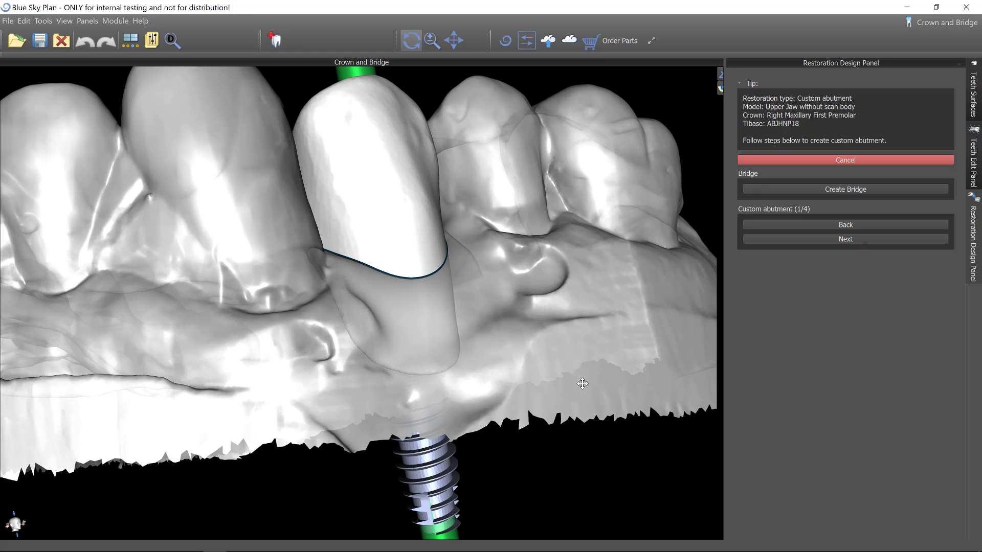
pyautogui.moveTo(483, 366); pyautogui.dragTo(269, 244)
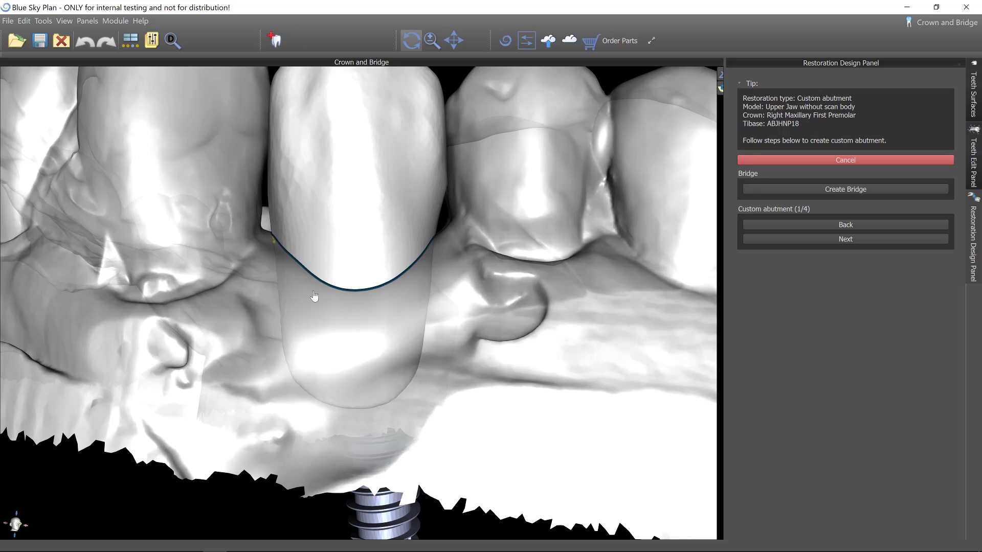
# - Redraw the distobuccal part of the margin line slightly deeper below the gum line
pyautogui.click(331, 301)
pyautogui.click(402, 298)
pyautogui.moveTo(457, 268); pyautogui.dragTo(398, 221)
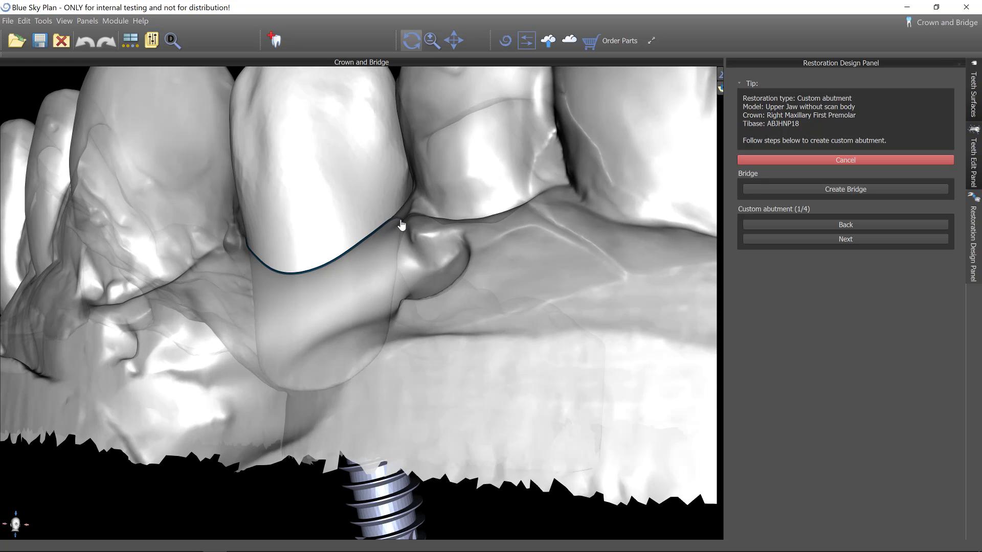
pyautogui.click(395, 223)
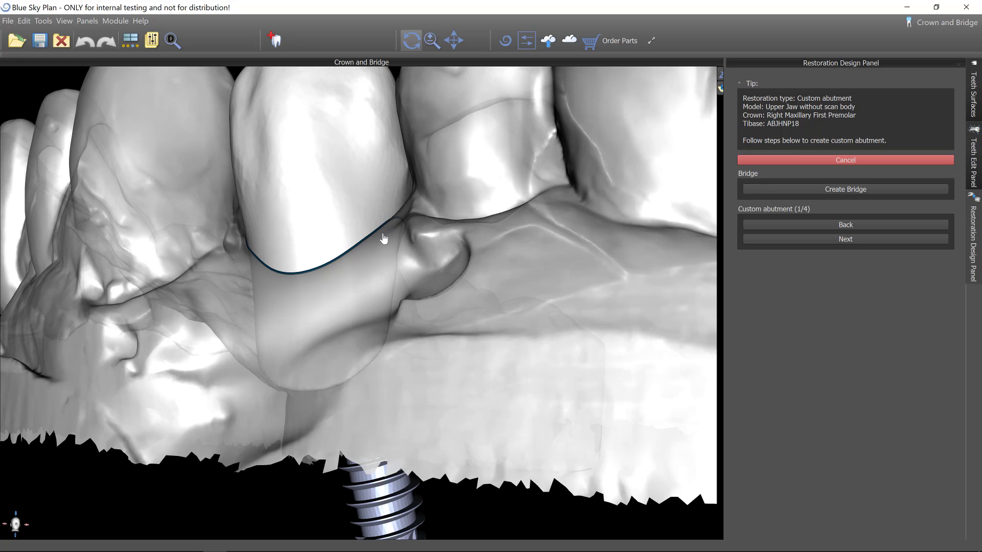
pyautogui.click(352, 267)
pyautogui.moveTo(290, 276); pyautogui.dragTo(302, 281)
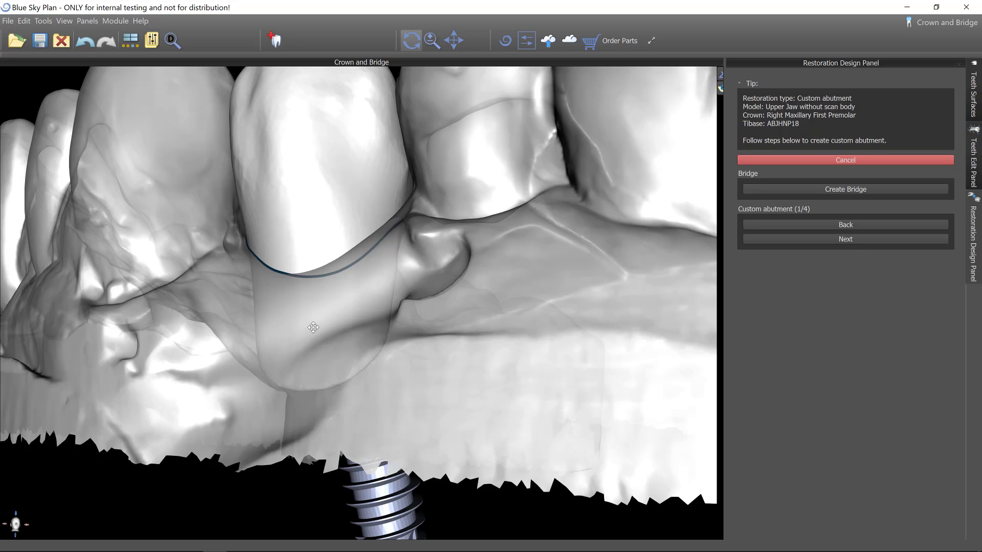
# - Redraw the mesiobuccal part of the margin line slightly deeper so it blends with the distobuccal curve
pyautogui.scroll(4, 353, 299)
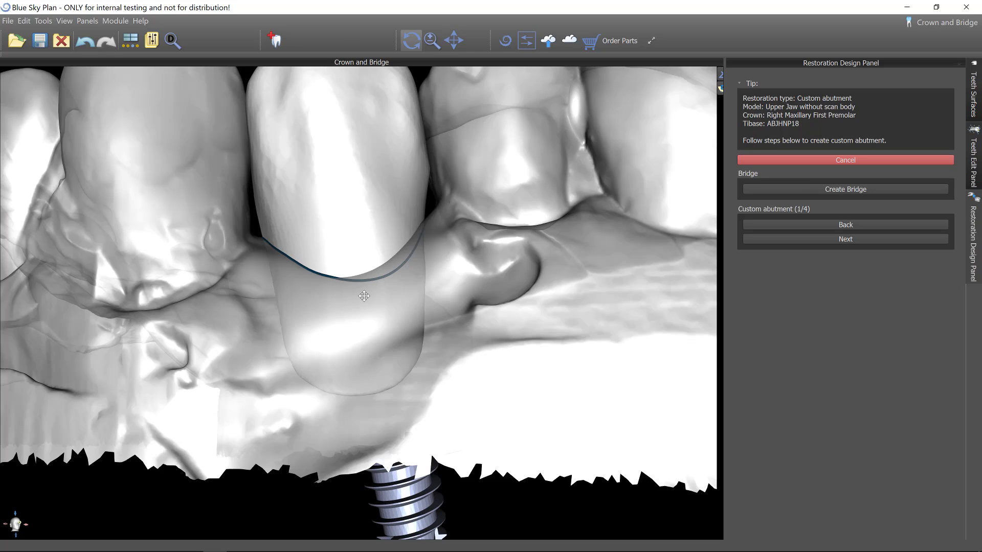
pyautogui.moveTo(419, 288); pyautogui.dragTo(424, 286, button='right')
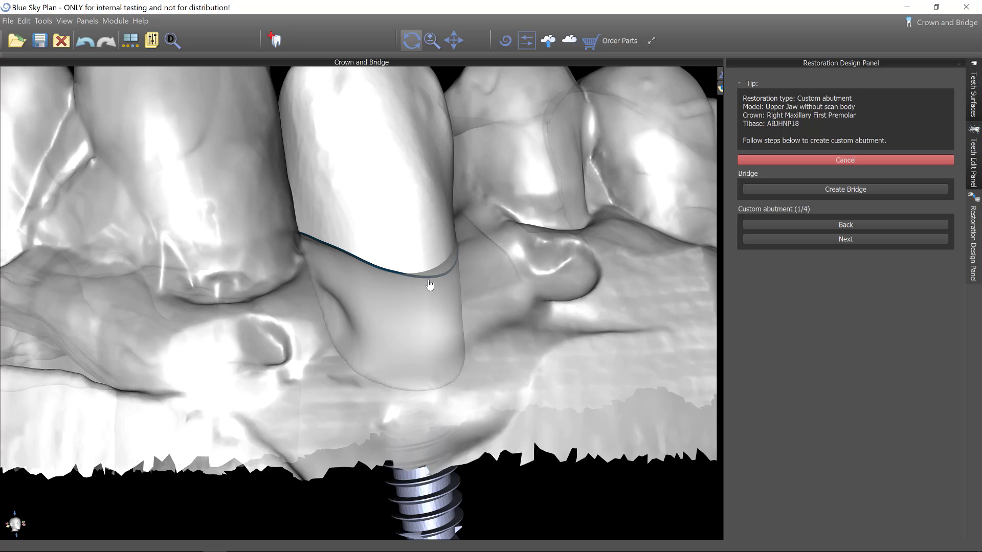
pyautogui.moveTo(391, 285)
pyautogui.mouseDown()
pyautogui.moveTo(338, 268)
pyautogui.moveTo(301, 236)
pyautogui.mouseUp()
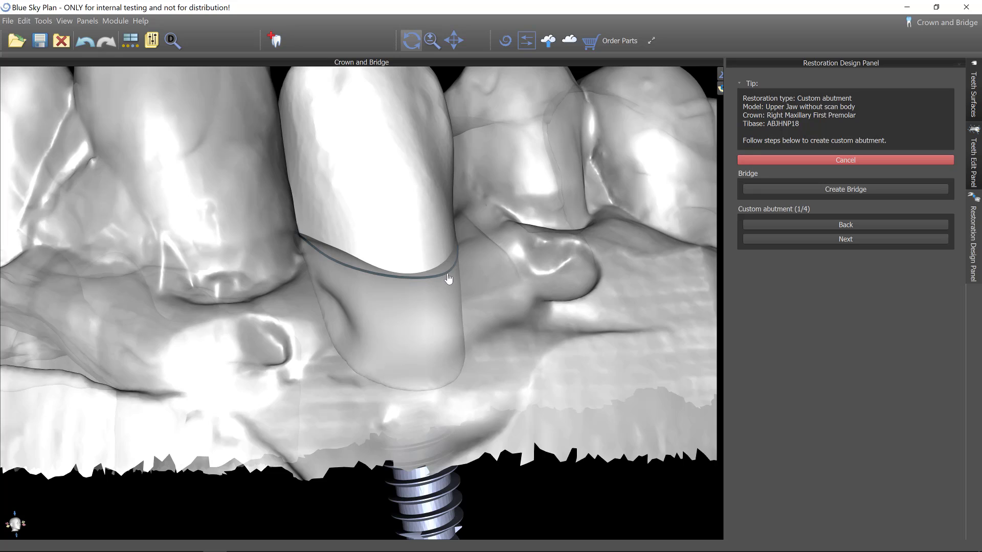
pyautogui.moveTo(440, 286); pyautogui.dragTo(380, 280)
# - Redraw the palatal part of the margin line slightly closer to the crown's cusps
pyautogui.moveTo(412, 347); pyautogui.dragTo(548, 335, button='right')
pyautogui.moveTo(358, 309); pyautogui.dragTo(484, 392, button='right')
pyautogui.scroll(6, 478, 370)
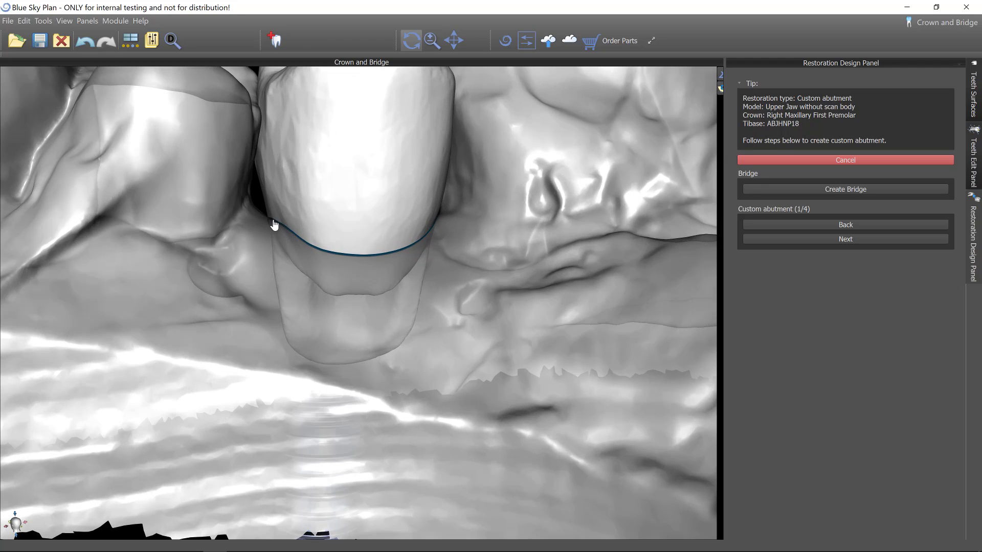
pyautogui.moveTo(273, 220); pyautogui.dragTo(290, 221)
pyautogui.click(308, 229)
pyautogui.moveTo(360, 239); pyautogui.dragTo(415, 229)
# - Even out the mesiopalatal part of the margin line and proceed to stage 2/4 of the custom abutment
pyautogui.moveTo(372, 301); pyautogui.dragTo(318, 306)
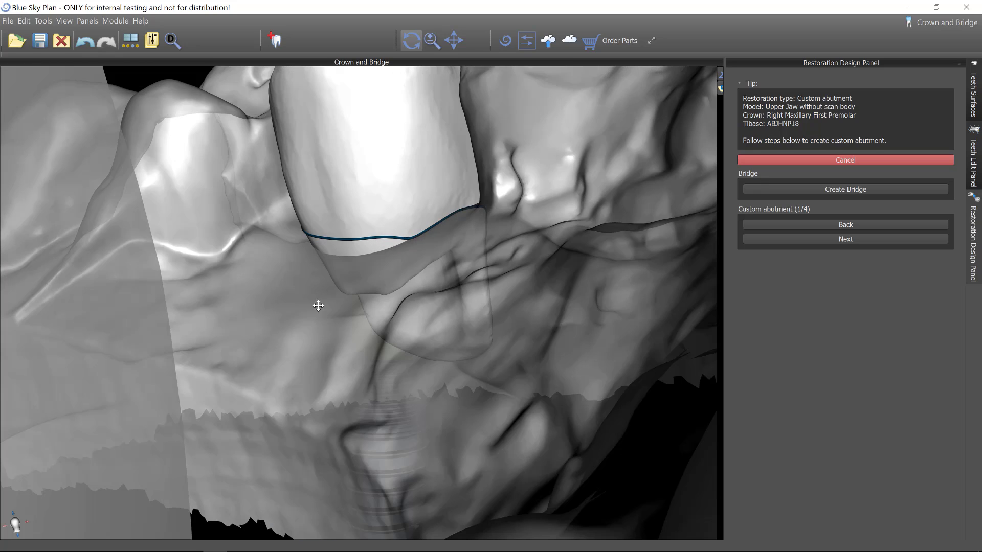
pyautogui.moveTo(318, 305); pyautogui.dragTo(495, 281, button='right')
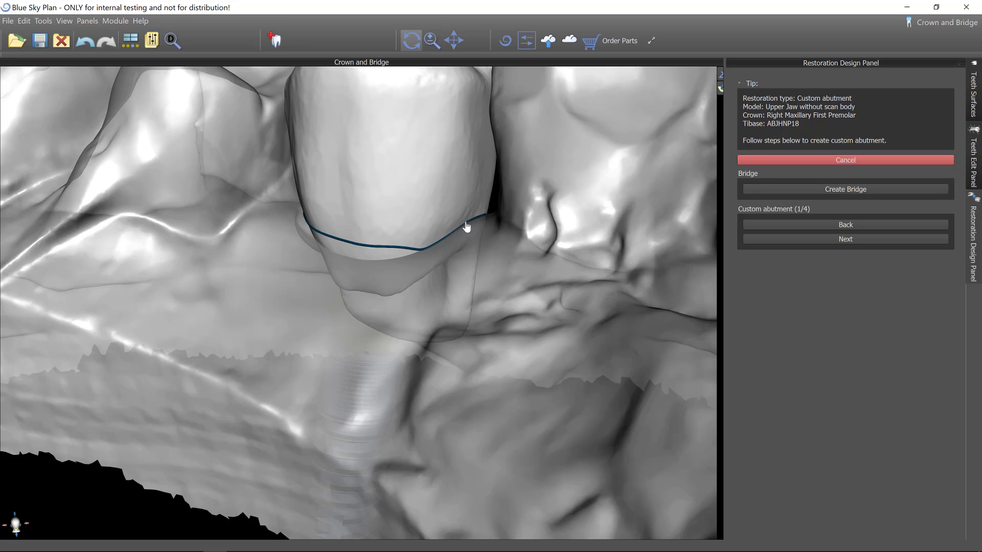
pyautogui.moveTo(466, 224)
pyautogui.mouseDown()
pyautogui.moveTo(391, 251)
pyautogui.moveTo(373, 277)
pyautogui.mouseUp()
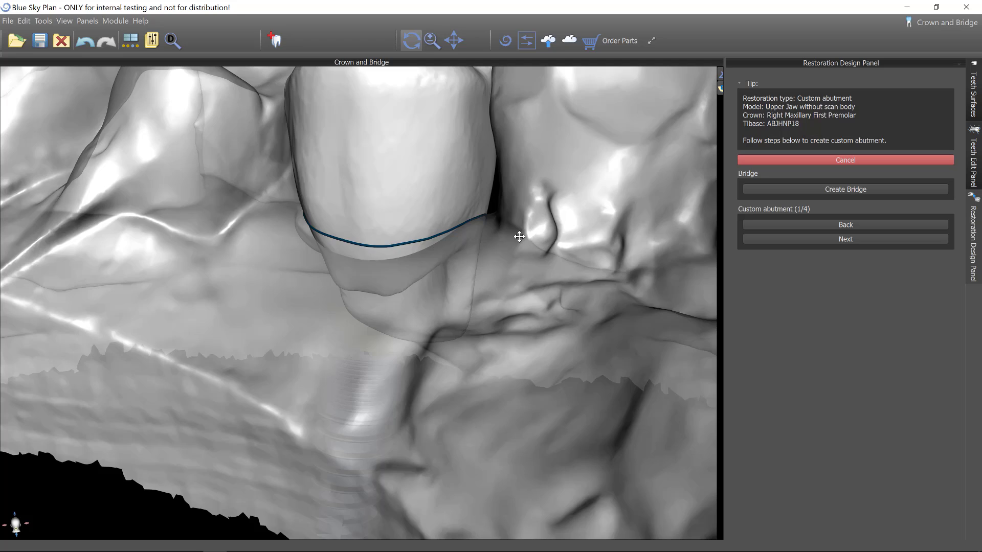
pyautogui.moveTo(519, 236); pyautogui.dragTo(578, 153, button='right')
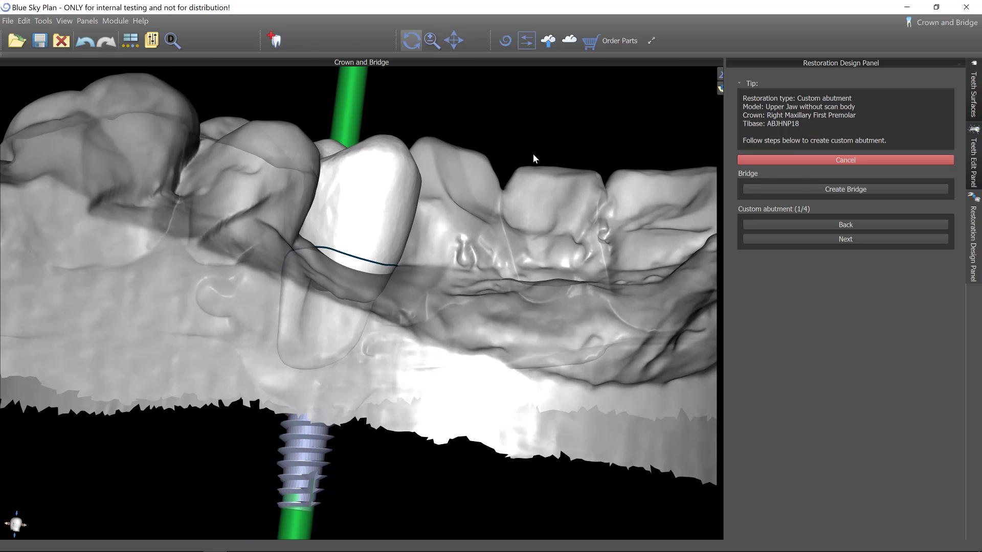
pyautogui.moveTo(420, 296); pyautogui.dragTo(868, 241, button='right')
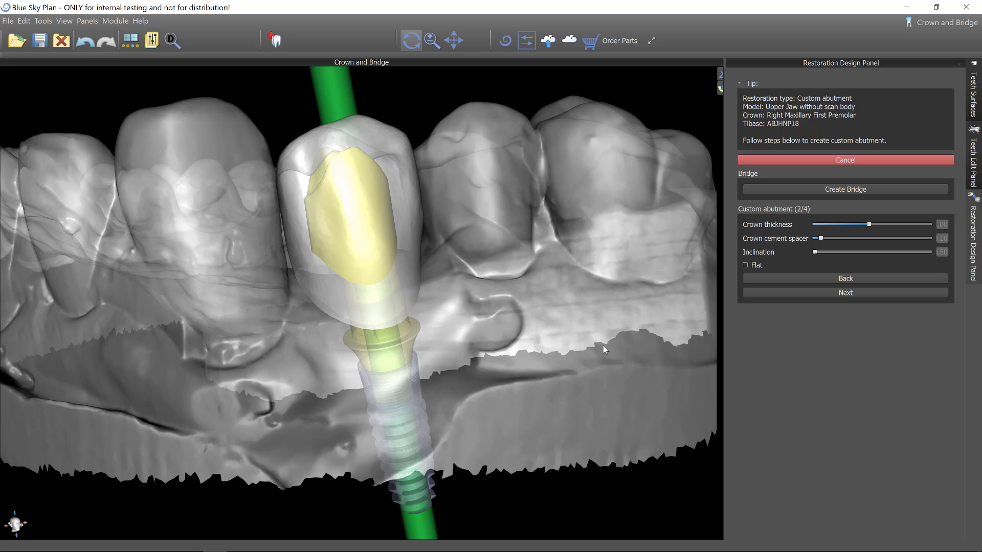
# - Check the abutment core inside the crown from several sides and slightly reduce the crown thickness
pyautogui.moveTo(407, 454); pyautogui.dragTo(341, 221)
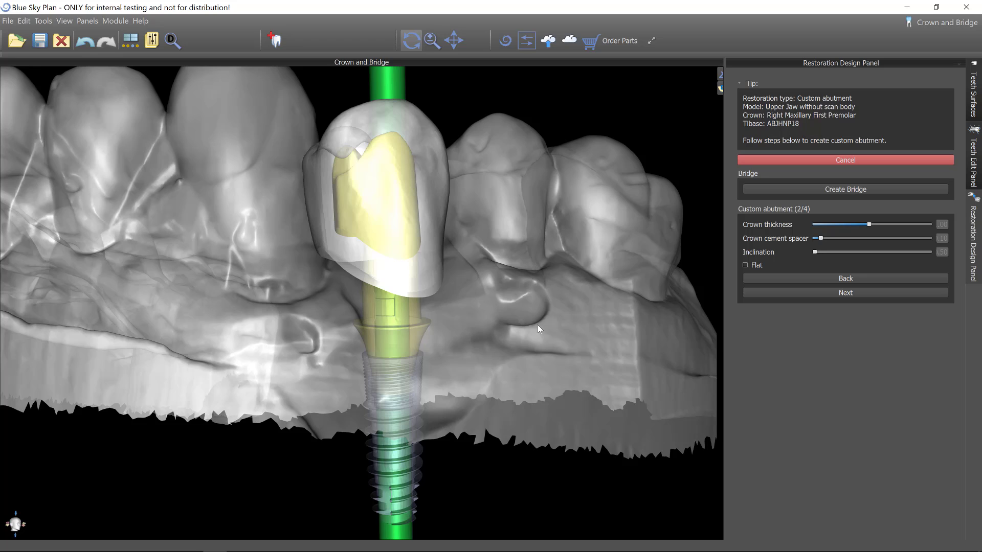
pyautogui.moveTo(465, 400); pyautogui.dragTo(503, 345)
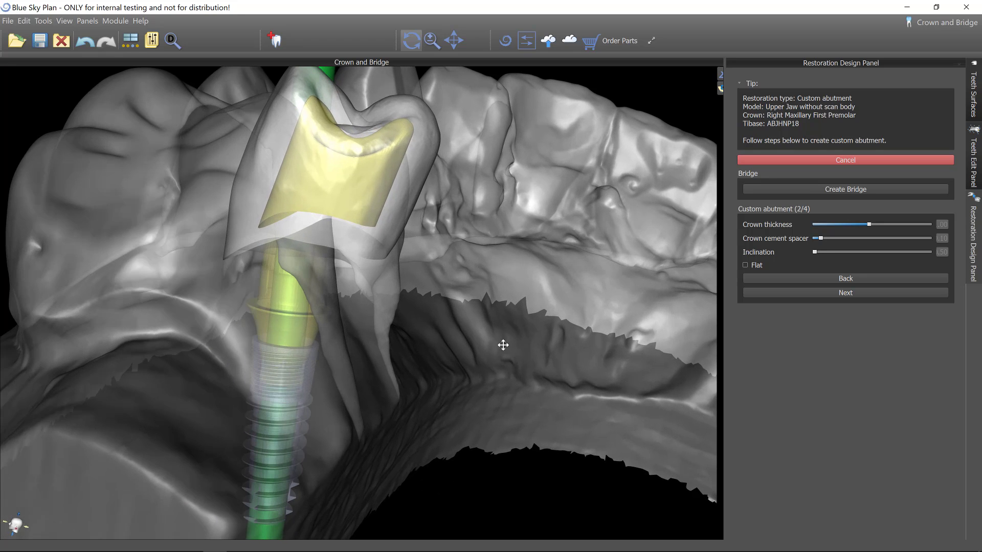
pyautogui.moveTo(499, 378); pyautogui.dragTo(496, 397)
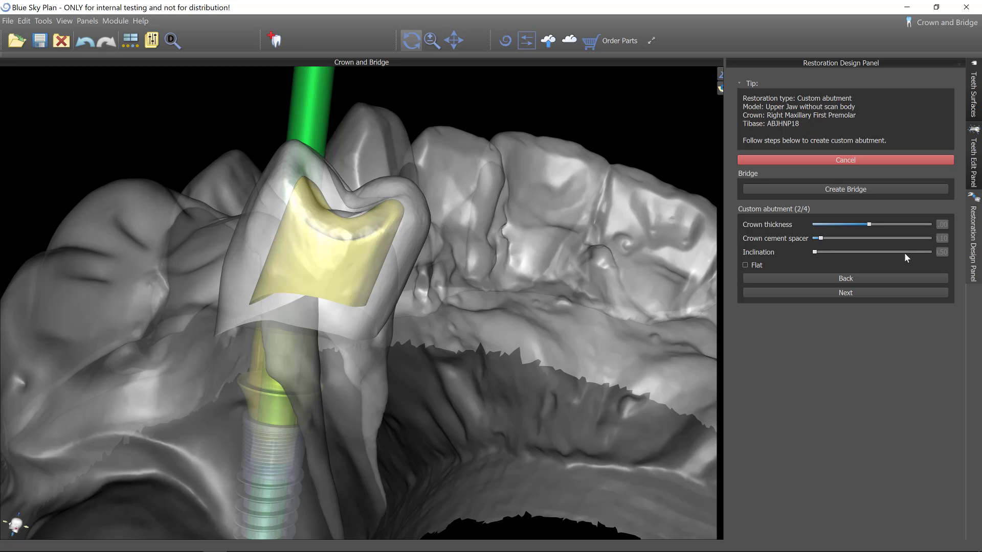
pyautogui.click(855, 225)
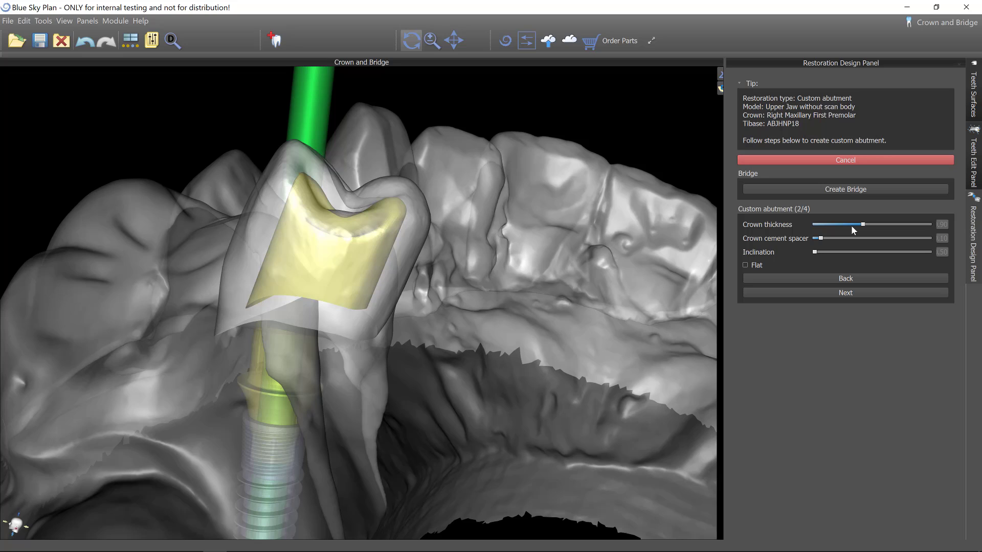
# - Reduce the crown thickness a little further and flatten the abutment core's top with the cutting plane lowered to about mid-crown
pyautogui.click(851, 226)
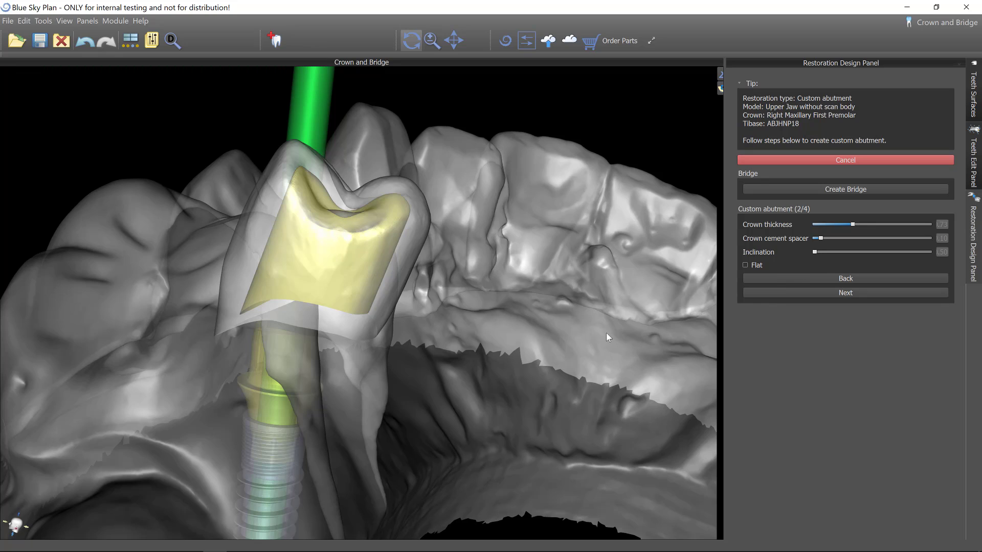
pyautogui.moveTo(562, 289); pyautogui.dragTo(567, 281)
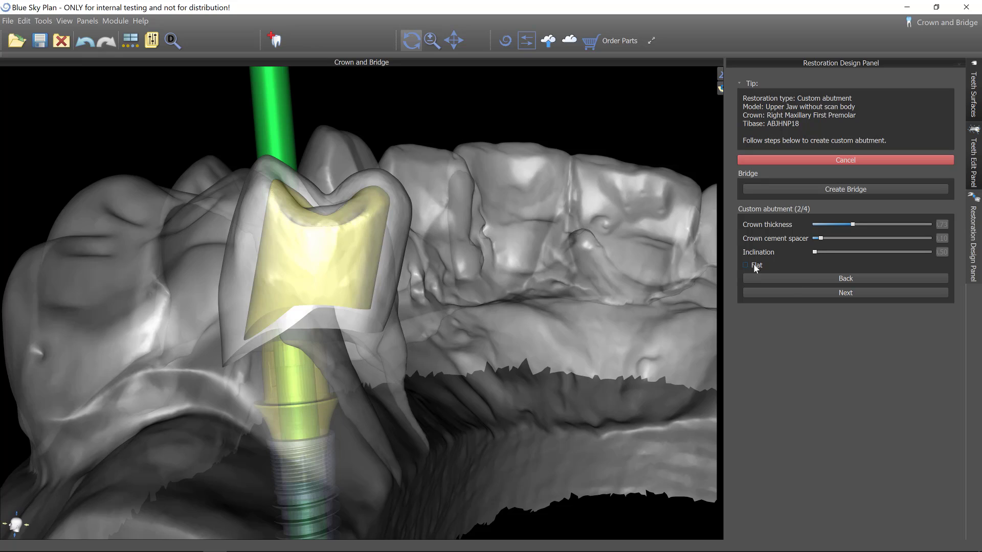
pyautogui.click(349, 249)
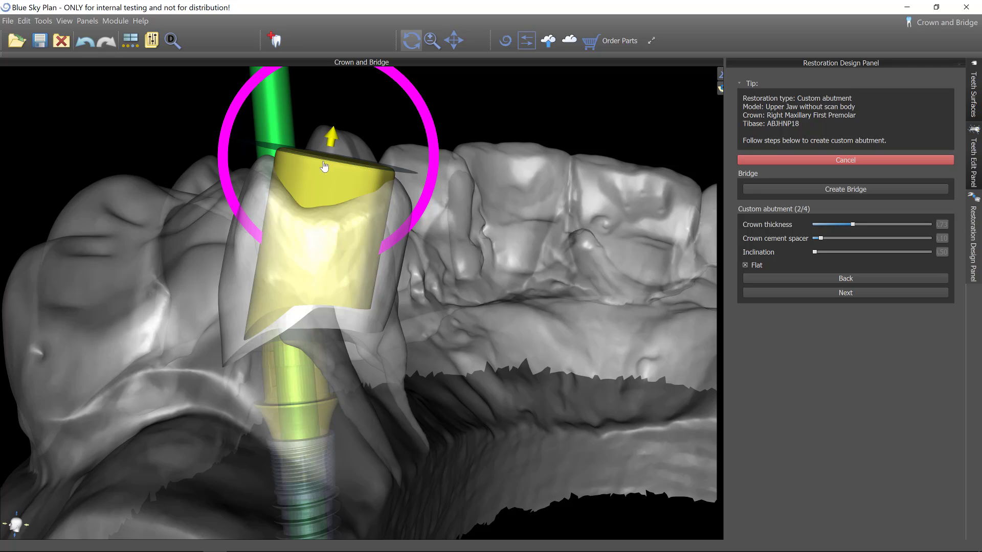
pyautogui.moveTo(323, 166); pyautogui.dragTo(305, 224)
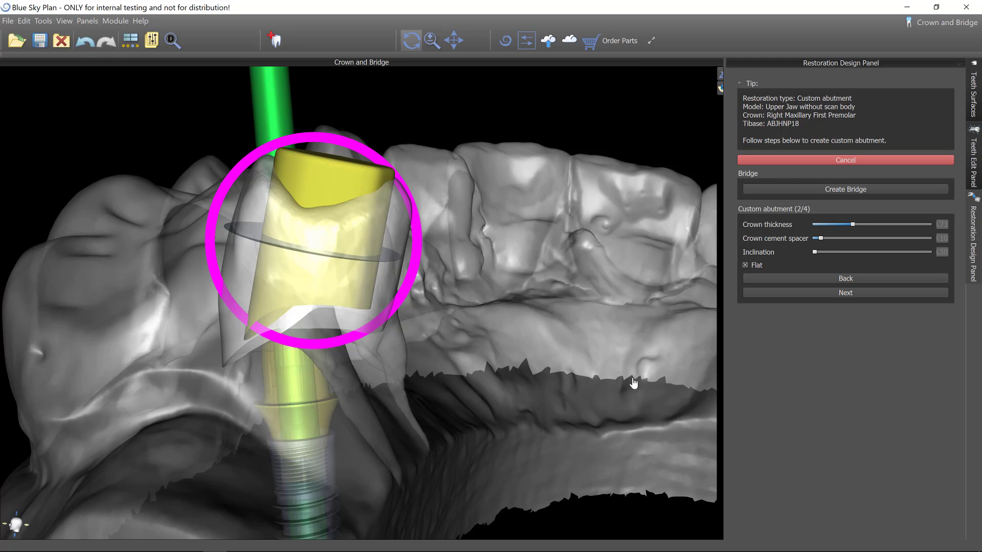
pyautogui.moveTo(475, 384); pyautogui.dragTo(688, 342)
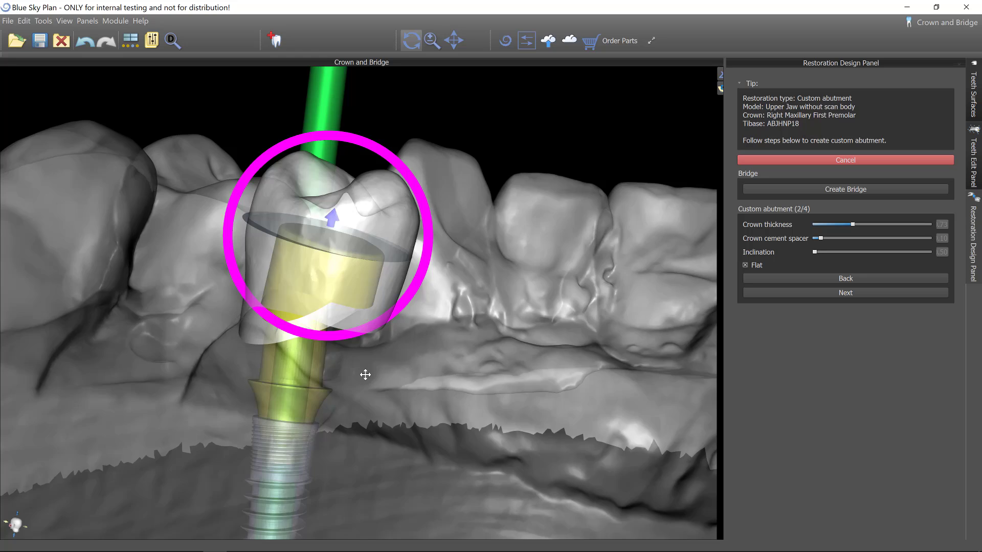
# - Raise the inclination of the abutment core's walls to about a third of its range and proceed to stage 3/4
pyautogui.moveTo(365, 375); pyautogui.dragTo(311, 334)
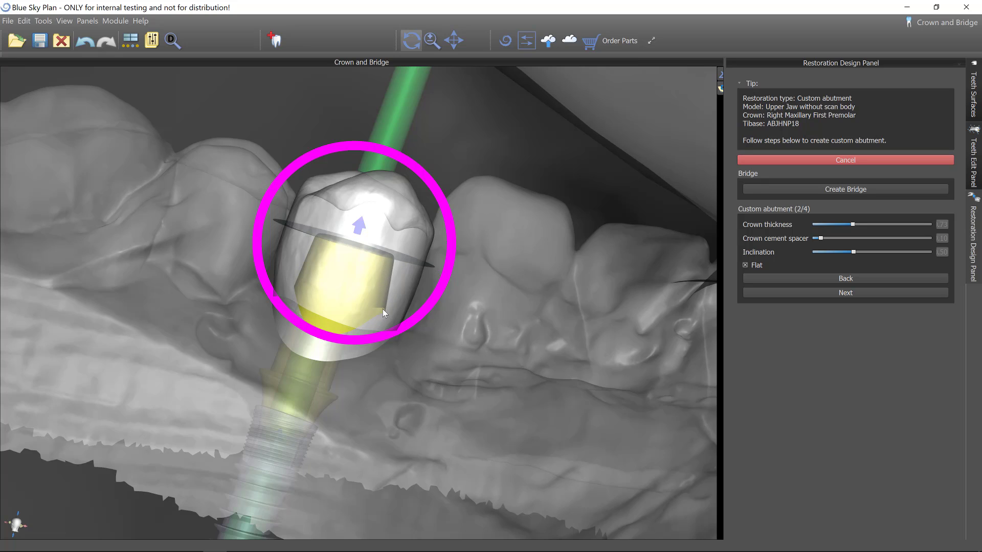
pyautogui.moveTo(205, 244); pyautogui.dragTo(849, 291)
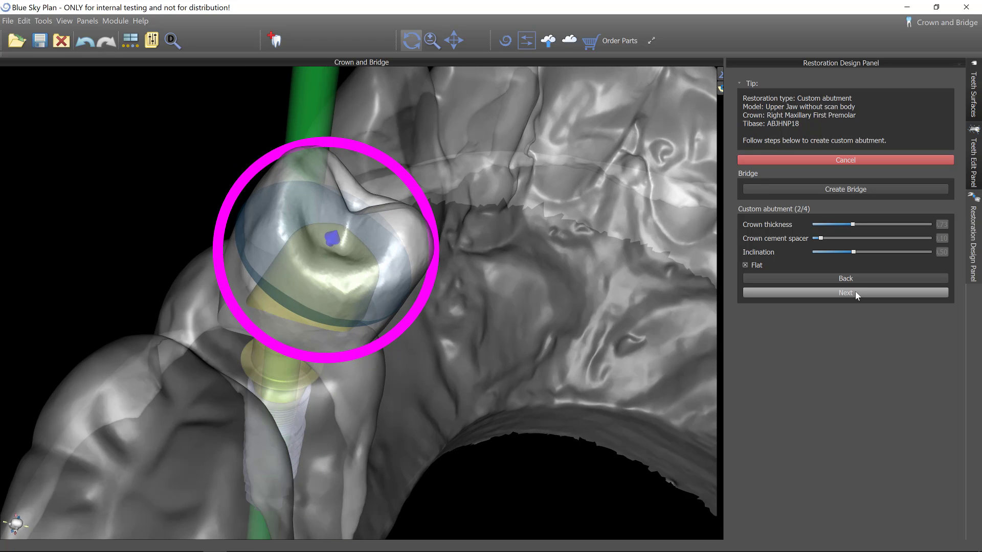
pyautogui.click(855, 291)
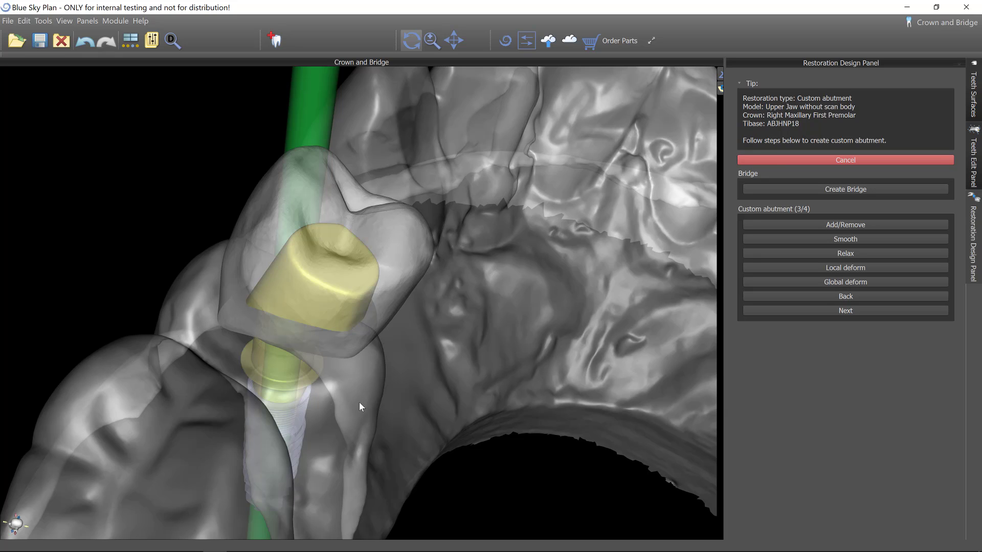
# - Use Global deform to raise the middle of the palatal edge of the abutment core's flat top
pyautogui.moveTo(359, 407); pyautogui.dragTo(368, 358)
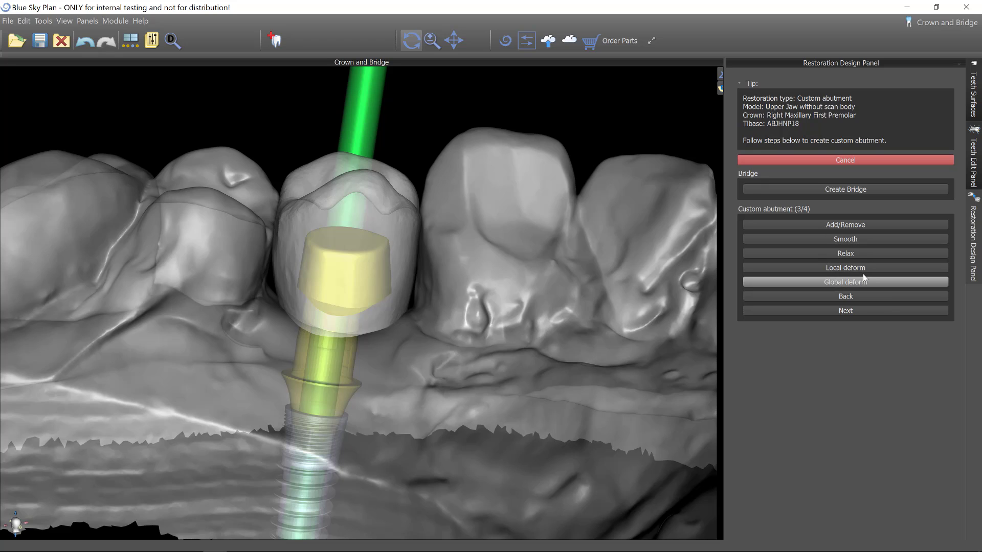
pyautogui.moveTo(565, 442); pyautogui.dragTo(326, 261)
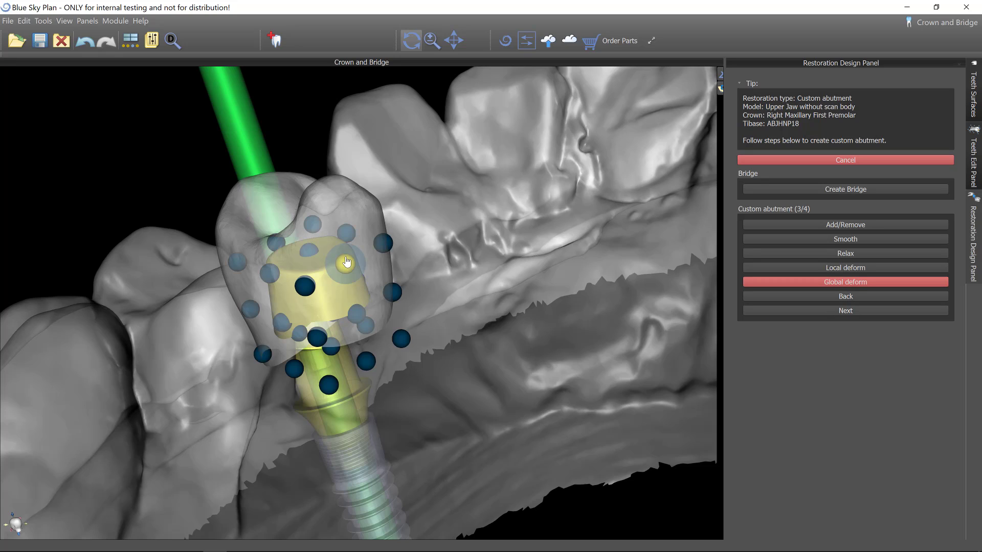
pyautogui.moveTo(347, 252); pyautogui.dragTo(337, 242)
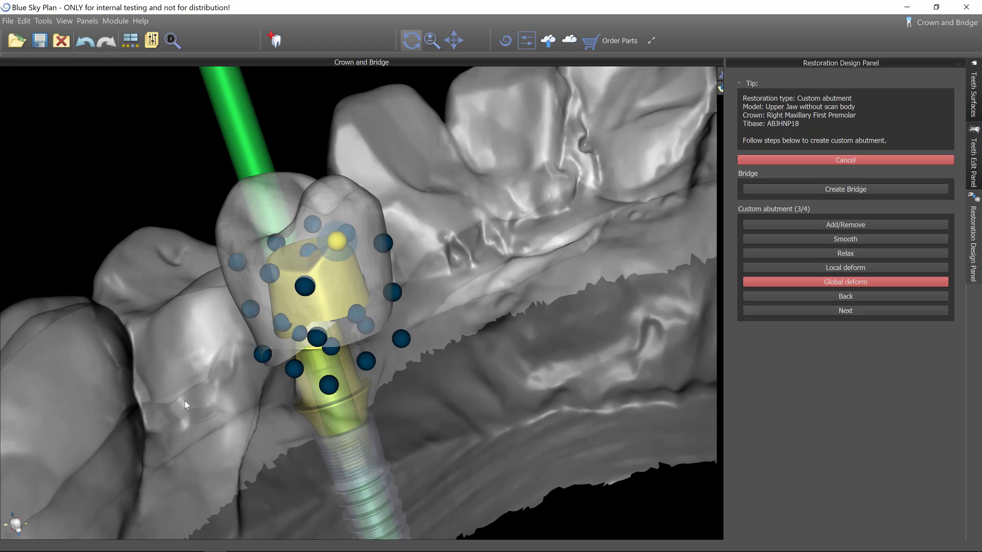
pyautogui.moveTo(227, 408); pyautogui.dragTo(340, 405)
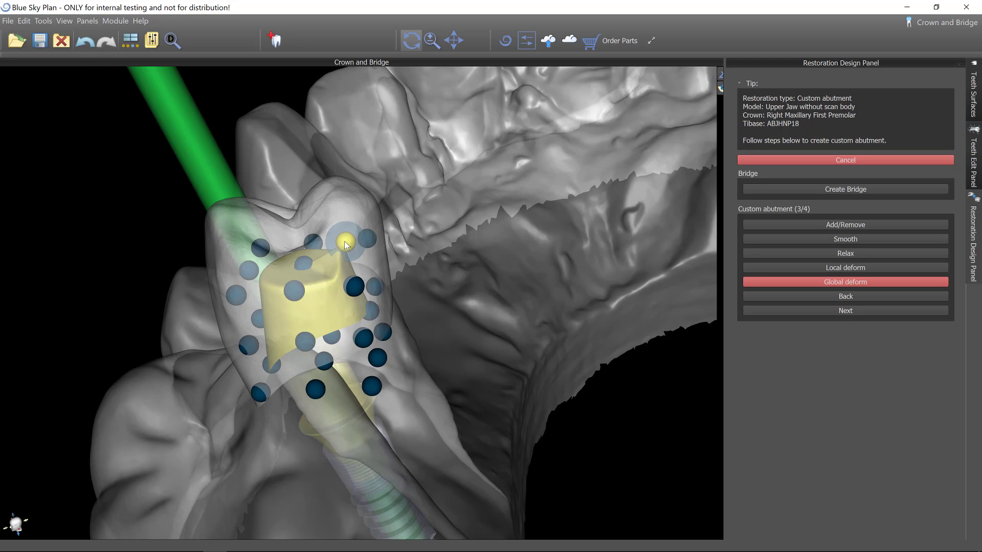
# - Move the middle buccal control point of the abutment core's top inward and raise it into a peak
pyautogui.moveTo(249, 271); pyautogui.dragTo(264, 268)
pyautogui.moveTo(348, 394); pyautogui.dragTo(547, 357)
pyautogui.moveTo(494, 412); pyautogui.dragTo(317, 476)
pyautogui.moveTo(311, 424); pyautogui.dragTo(365, 353)
pyautogui.moveTo(383, 275); pyautogui.dragTo(378, 234)
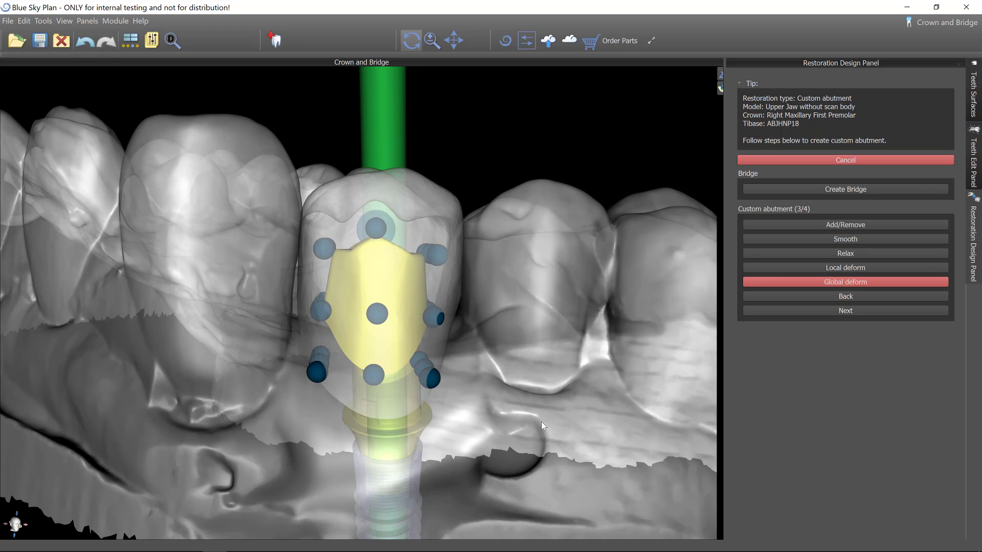
# - Raise the middle of the core top's mesial and distal edges slightly and proceed to stage 4/4 of the custom abutment
pyautogui.moveTo(449, 423); pyautogui.dragTo(552, 334, button='right')
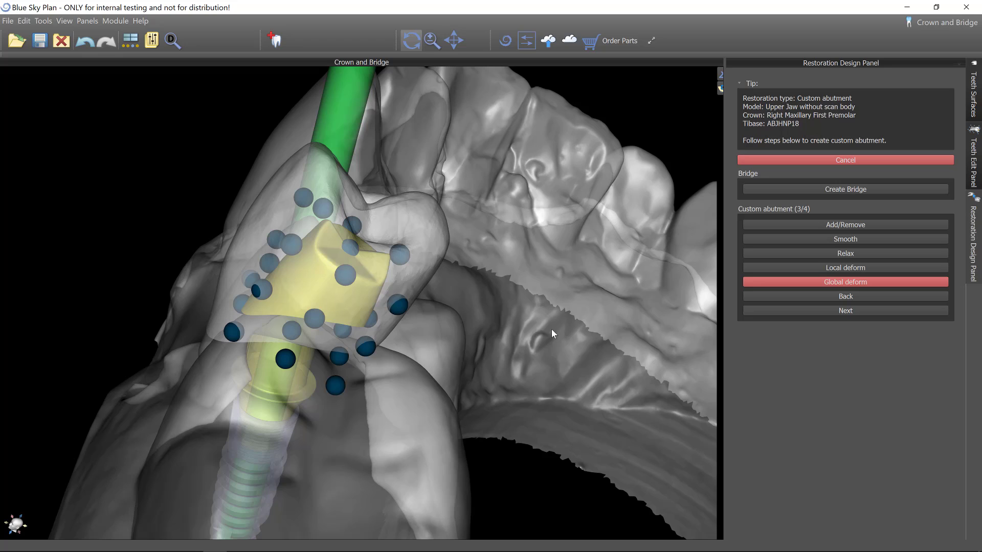
pyautogui.moveTo(552, 262); pyautogui.dragTo(544, 236, button='right')
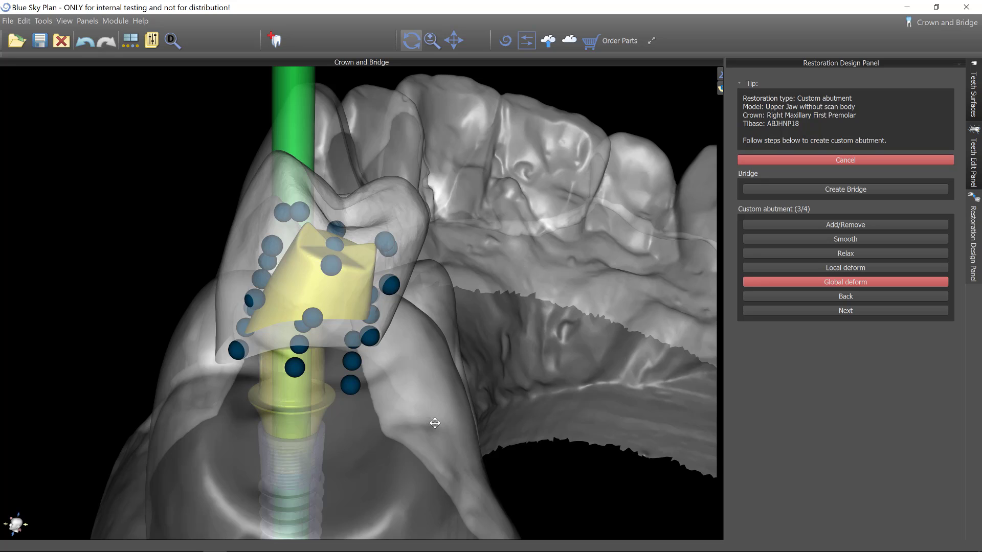
pyautogui.moveTo(435, 423); pyautogui.dragTo(387, 227, button='right')
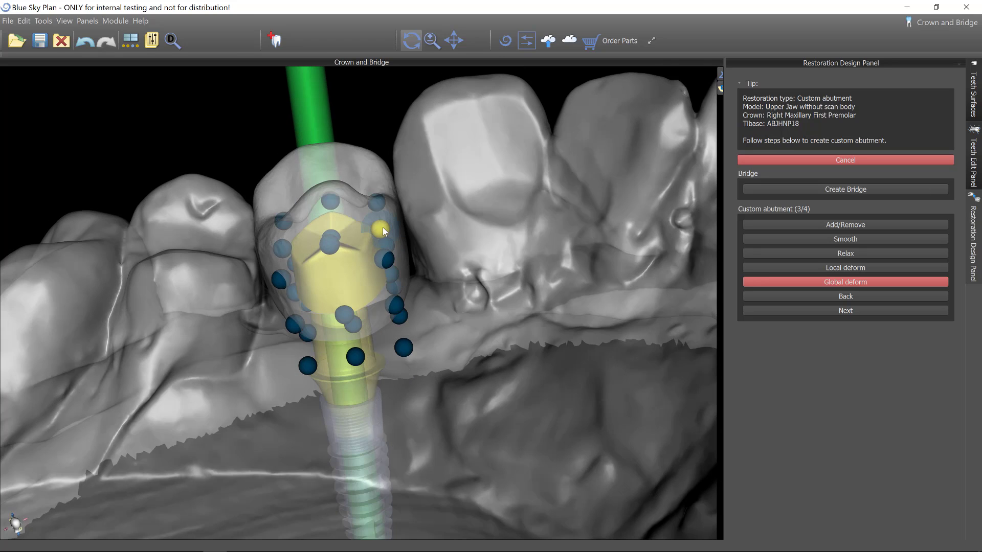
pyautogui.moveTo(382, 226); pyautogui.dragTo(381, 222)
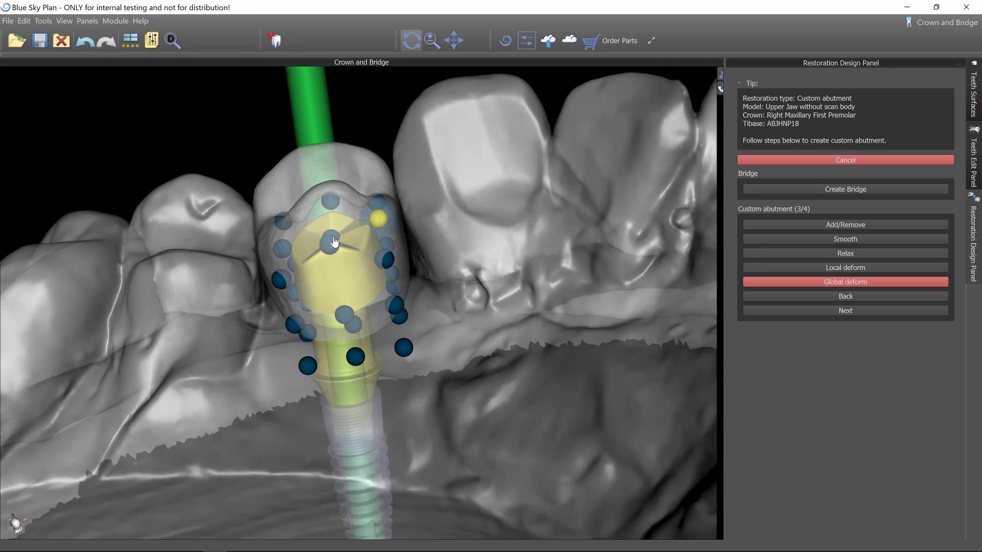
pyautogui.moveTo(281, 247); pyautogui.dragTo(280, 236)
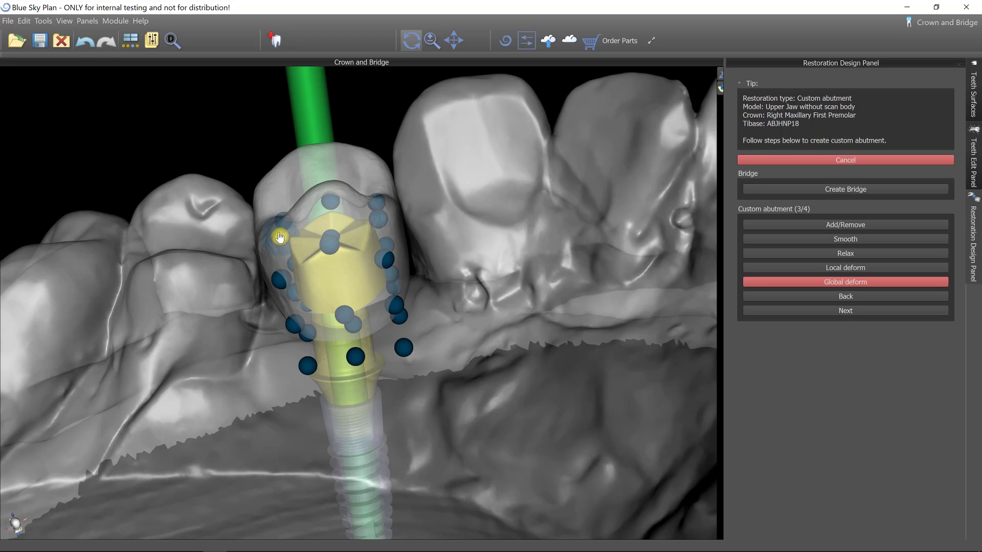
pyautogui.moveTo(524, 473); pyautogui.dragTo(593, 450, button='right')
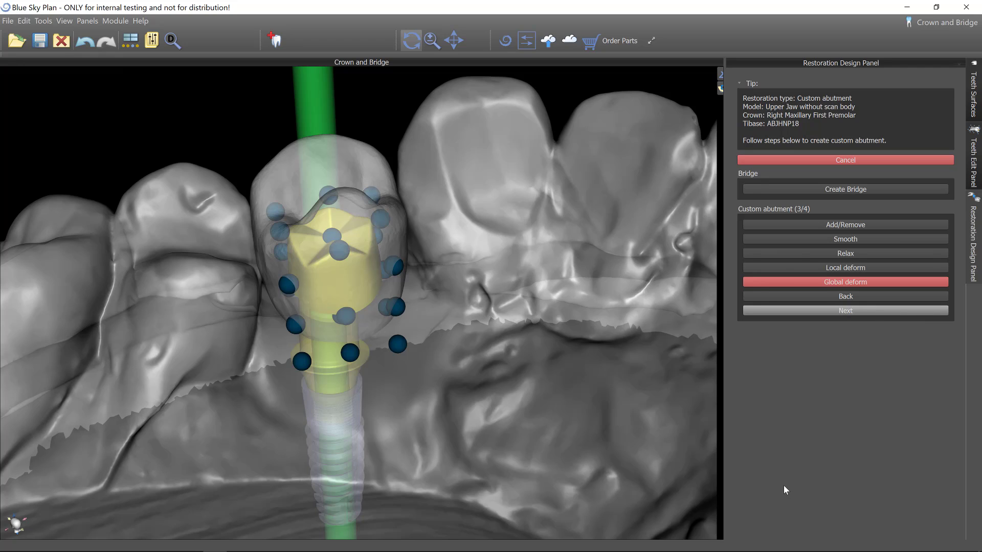
pyautogui.moveTo(371, 414); pyautogui.dragTo(401, 490, button='right')
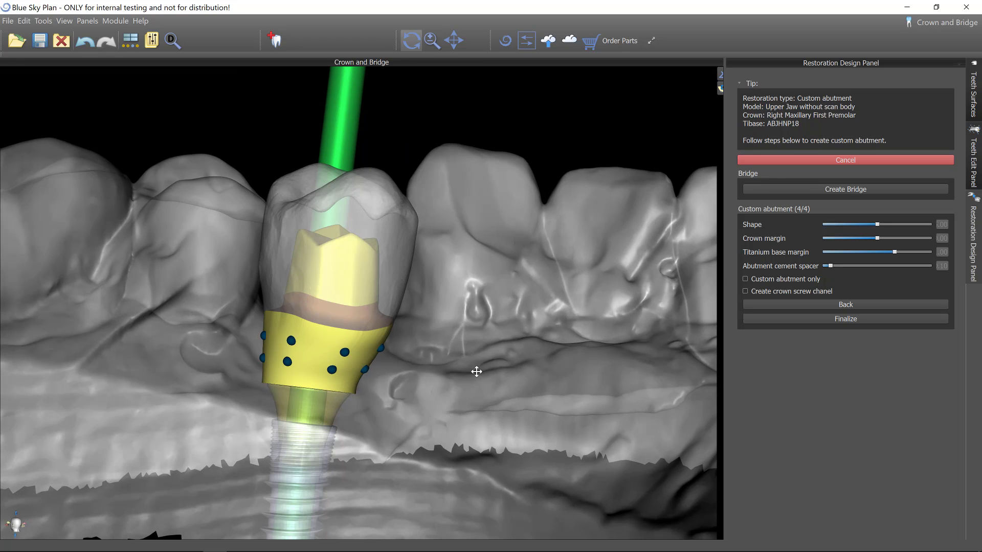
# - Reshape the palatal side of the abutment's emergence profile by moving its three lower control points inward toward the crown
pyautogui.moveTo(476, 372); pyautogui.dragTo(506, 369, button='right')
pyautogui.scroll(2, 506, 368)
pyautogui.moveTo(494, 291); pyautogui.dragTo(486, 368, button='right')
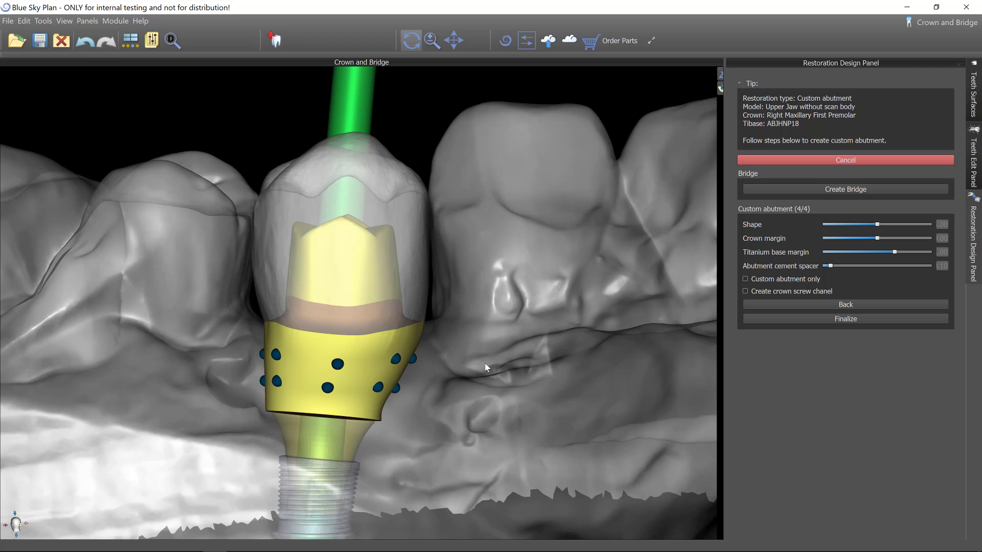
pyautogui.scroll(3, 481, 327)
pyautogui.scroll(1, 423, 421)
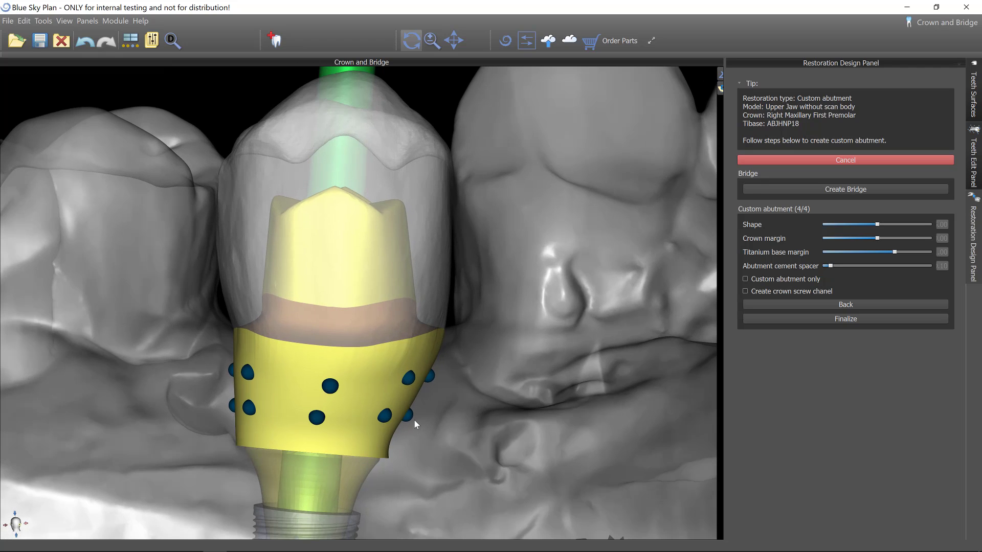
pyautogui.moveTo(411, 413); pyautogui.dragTo(381, 409)
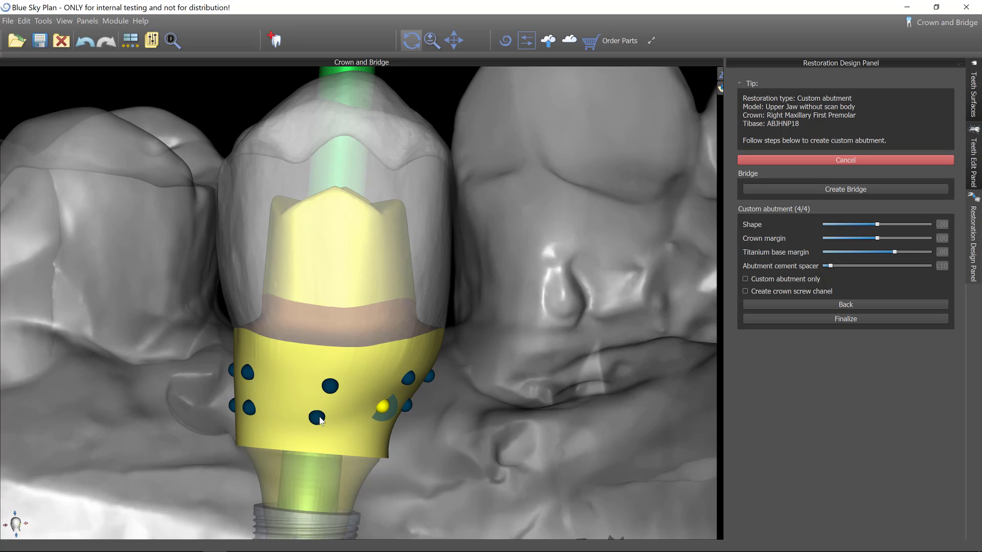
pyautogui.moveTo(321, 420); pyautogui.dragTo(320, 412)
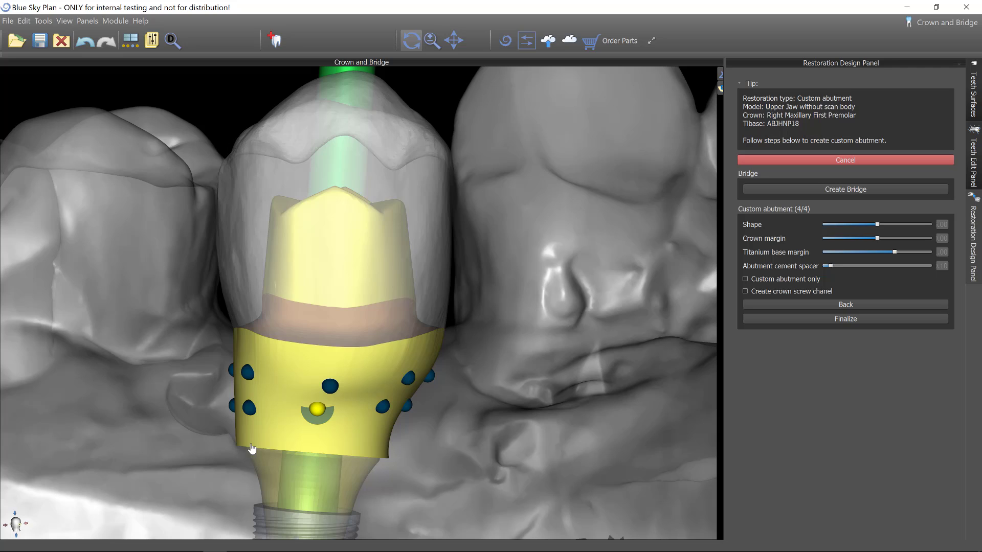
pyautogui.moveTo(249, 409); pyautogui.dragTo(248, 396)
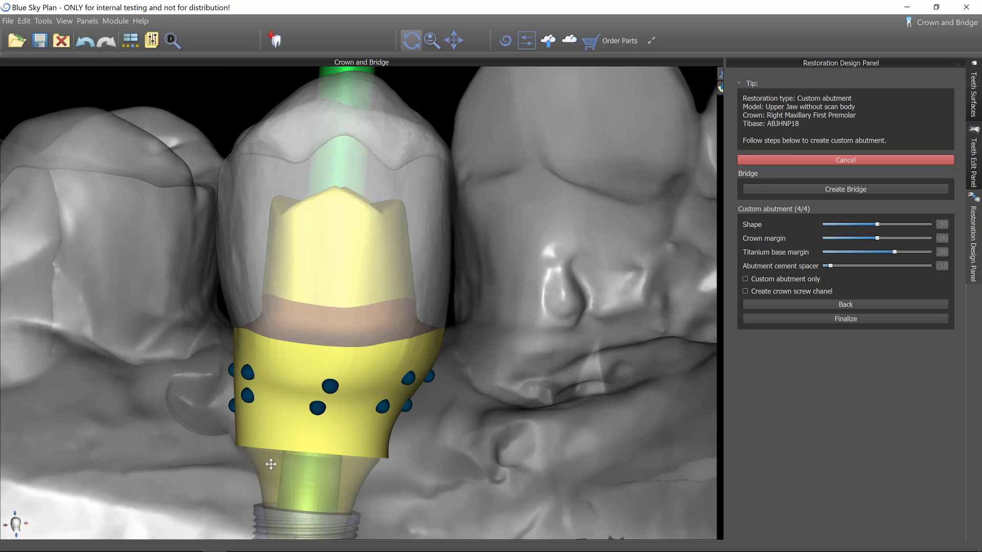
# - Reshape the buccal side of the abutment's emergence profile by shifting its lower control points slightly toward the crown
pyautogui.moveTo(271, 464); pyautogui.dragTo(225, 405)
pyautogui.moveTo(335, 511); pyautogui.dragTo(302, 279)
pyautogui.moveTo(389, 359); pyautogui.dragTo(386, 349)
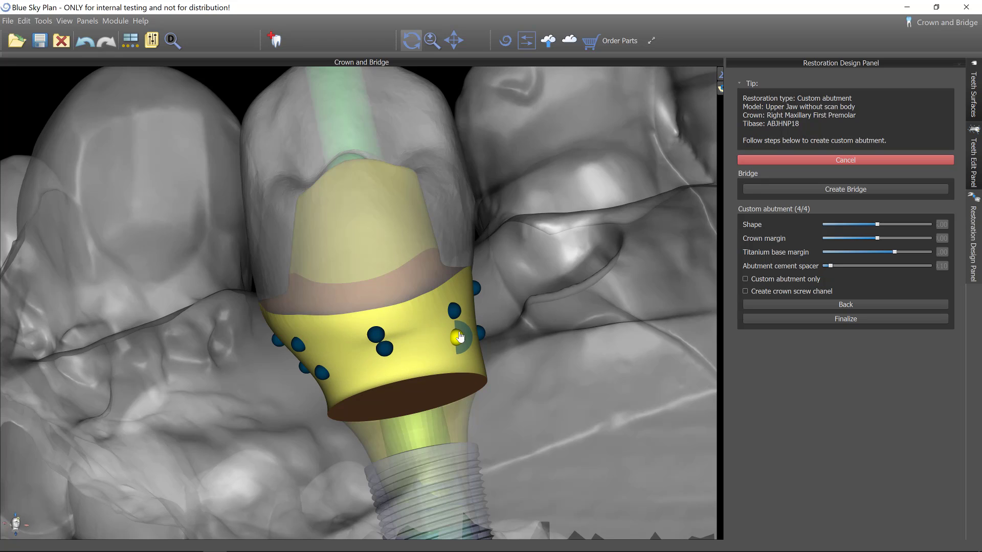
pyautogui.moveTo(461, 337); pyautogui.dragTo(460, 332)
pyautogui.moveTo(322, 374); pyautogui.dragTo(311, 360)
# - Check the emergence profile from the buccal side and finalize the custom abutment and crown
pyautogui.moveTo(597, 346); pyautogui.dragTo(284, 346)
pyautogui.moveTo(340, 395); pyautogui.dragTo(843, 326)
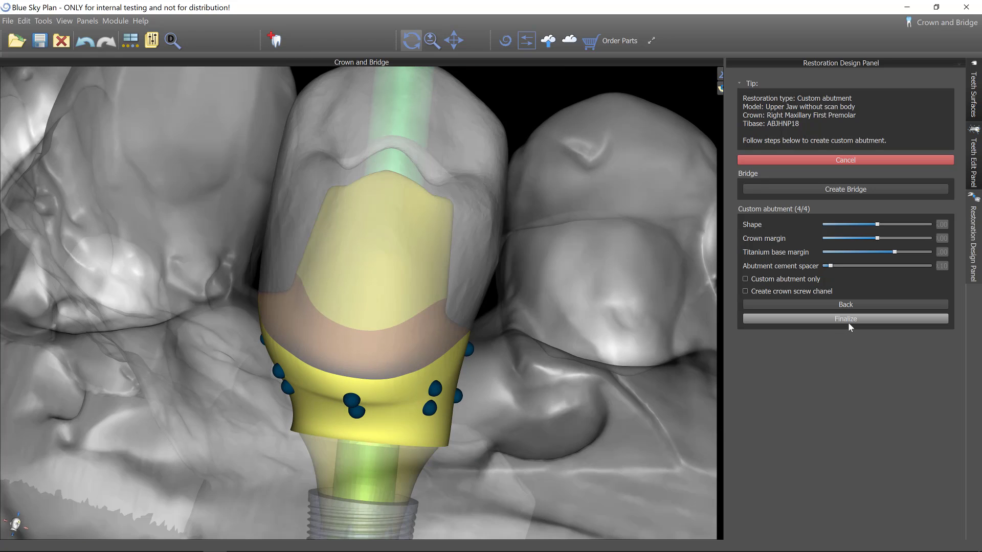
pyautogui.click(788, 292)
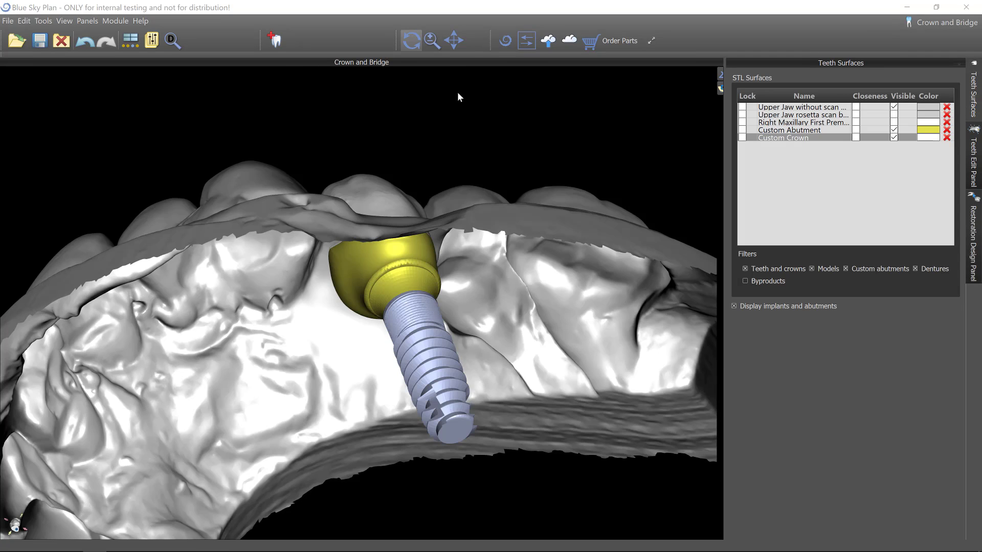
# - Hide the upper jaw model without scan body and inspect the crown, custom abutment and implant from several sides
pyautogui.moveTo(330, 122); pyautogui.dragTo(718, 195)
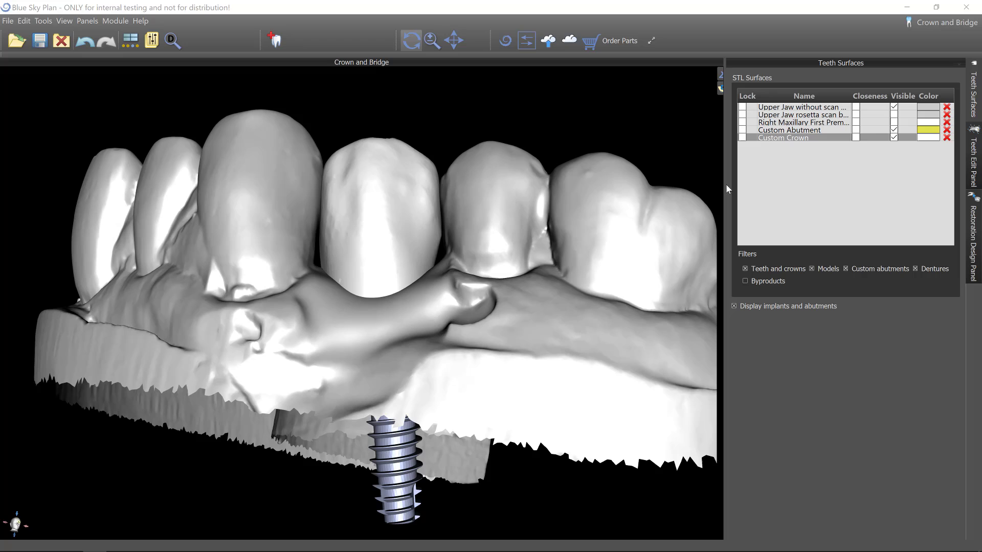
pyautogui.click(894, 107)
pyautogui.moveTo(301, 351); pyautogui.dragTo(486, 318)
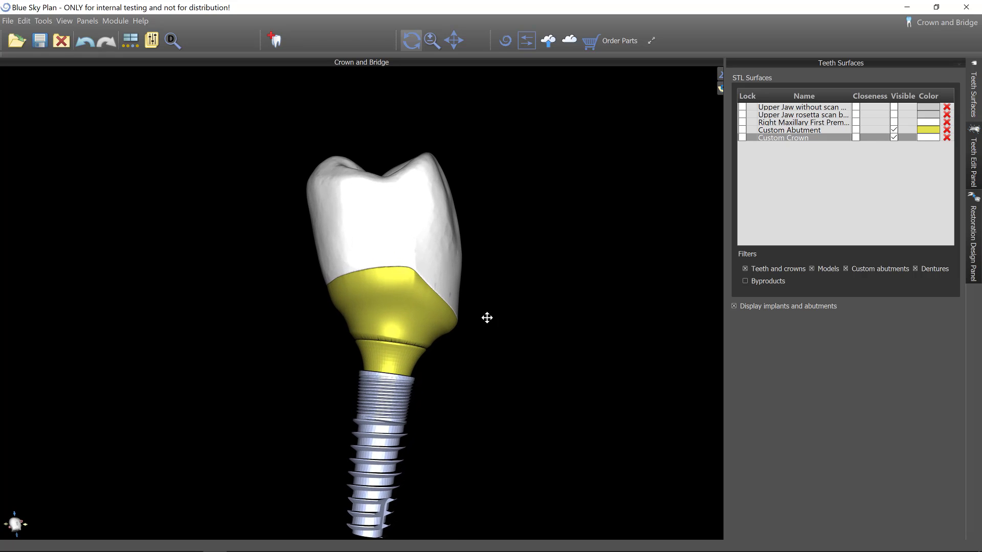
pyautogui.scroll(5, 499, 256)
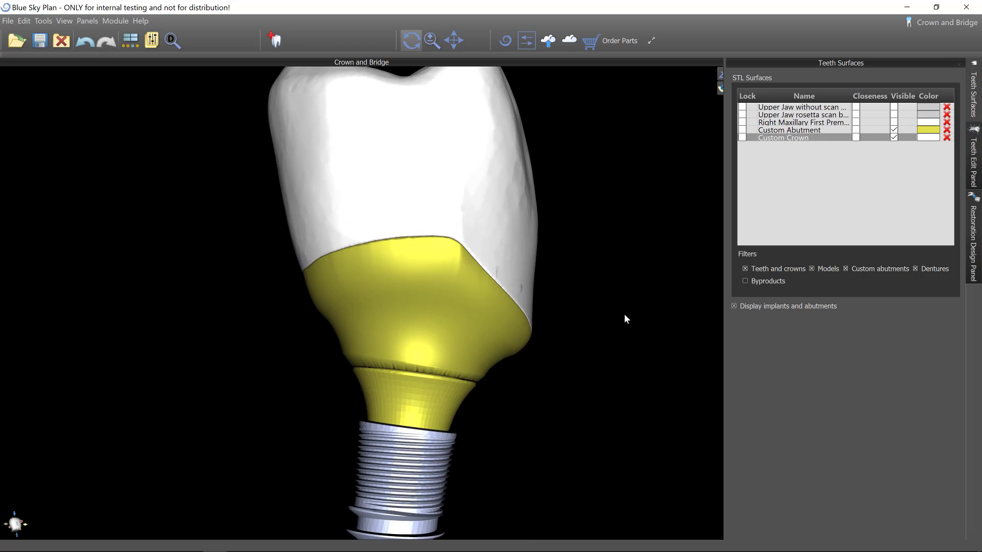
pyautogui.moveTo(623, 314); pyautogui.dragTo(436, 311)
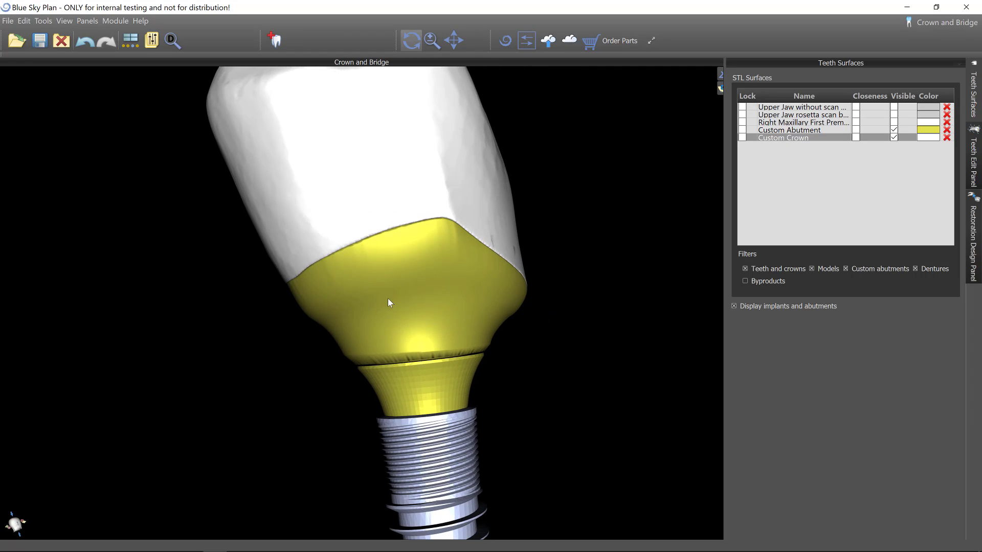
pyautogui.moveTo(610, 357); pyautogui.dragTo(515, 173)
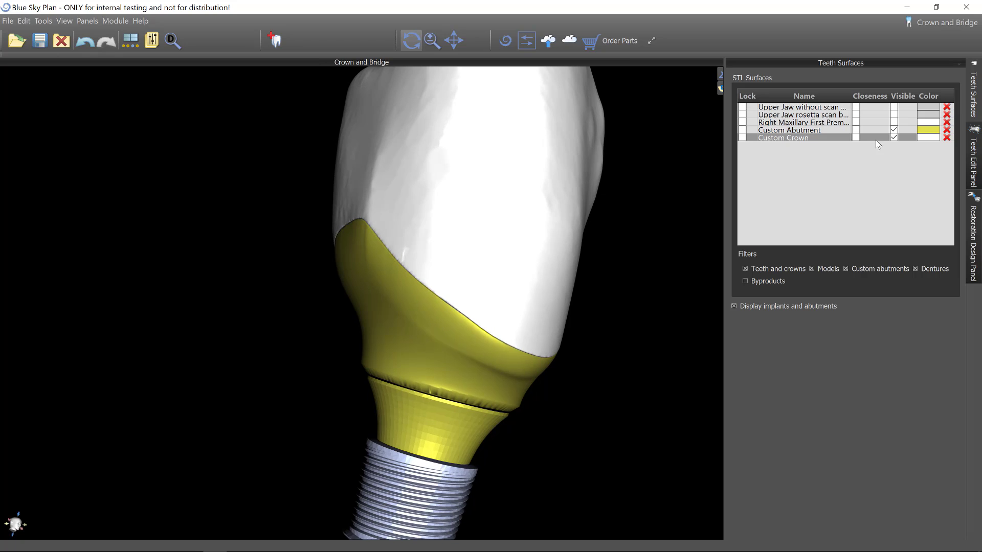
# - Hide the Custom Crown surface and inspect the custom abutment on the implant
pyautogui.click(894, 137)
pyautogui.moveTo(650, 200); pyautogui.dragTo(292, 353)
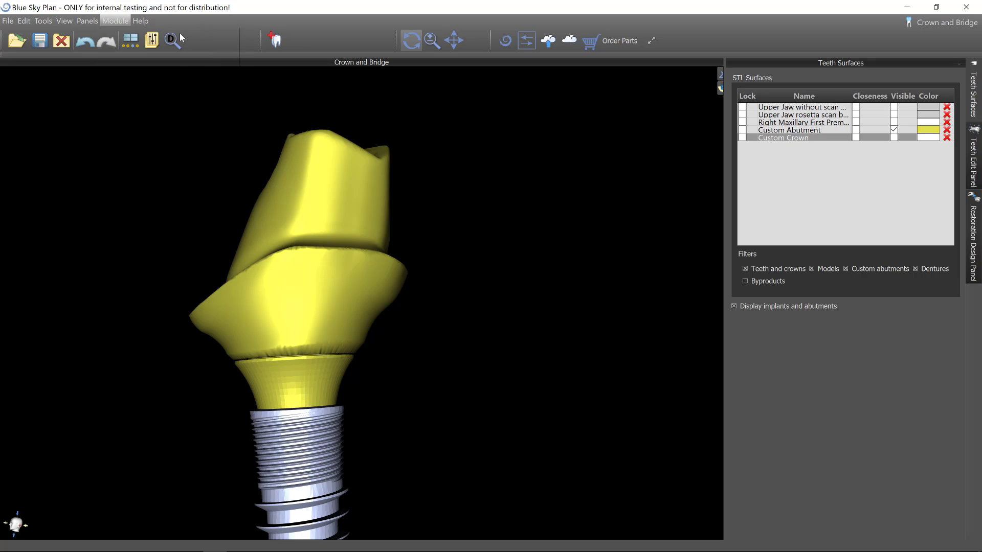
# - Switch from Crown and Bridge to the Surgical Guide module in Normal mode
pyautogui.click(140, 20)
pyautogui.moveTo(116, 20)
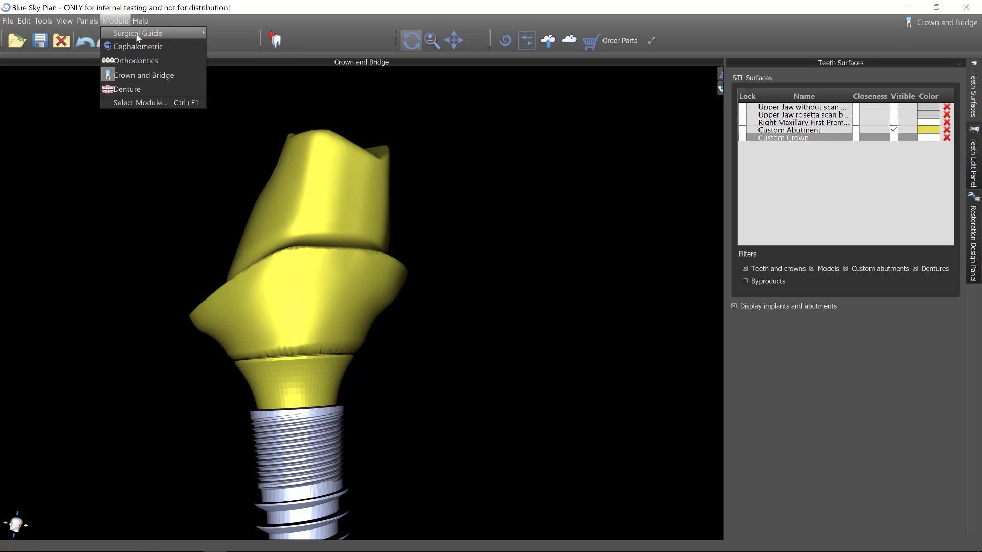
pyautogui.moveTo(186, 33)
pyautogui.click(224, 48)
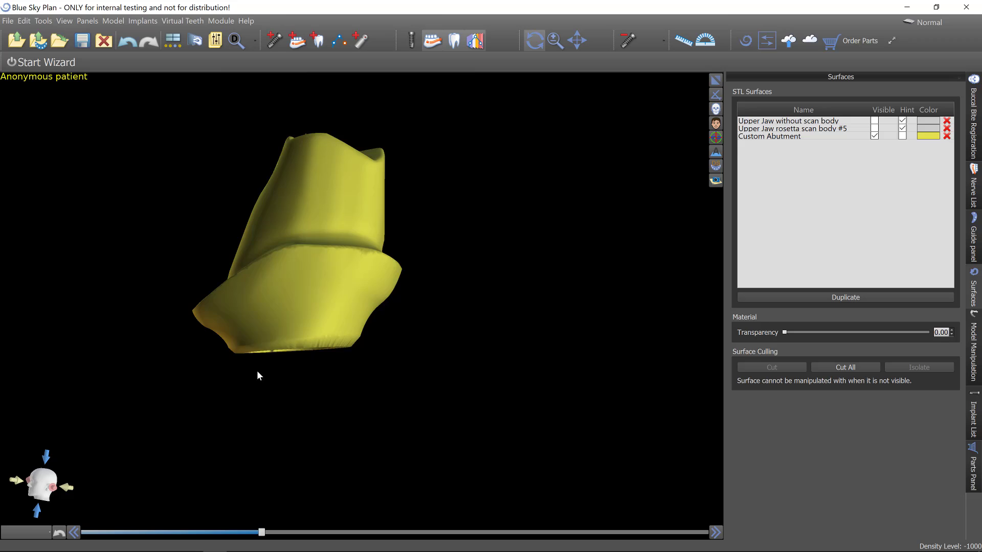
# - Inspect the custom abutment's underside, briefly show the implant in it and hide it again, and examine the screw channel opening
pyautogui.moveTo(259, 375); pyautogui.dragTo(403, 163)
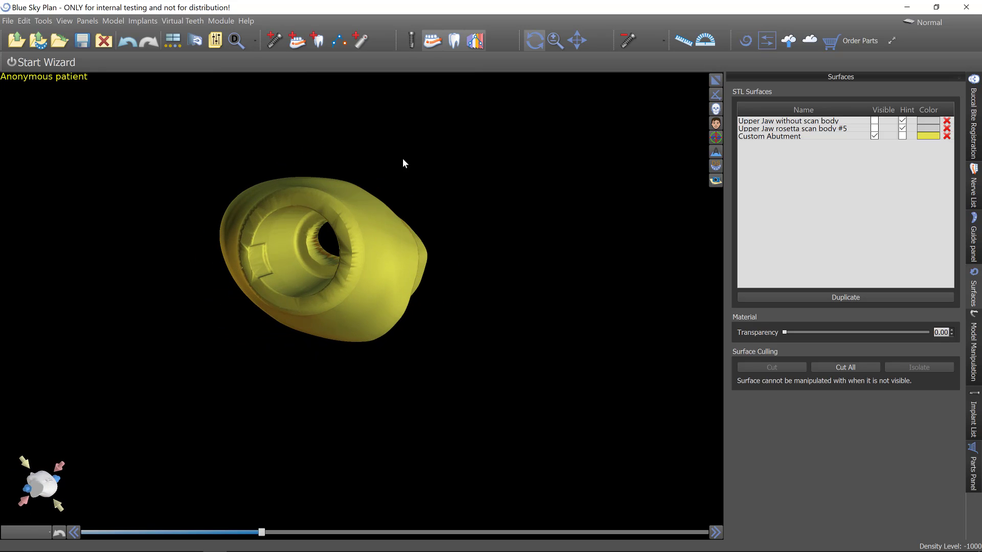
pyautogui.click(408, 41)
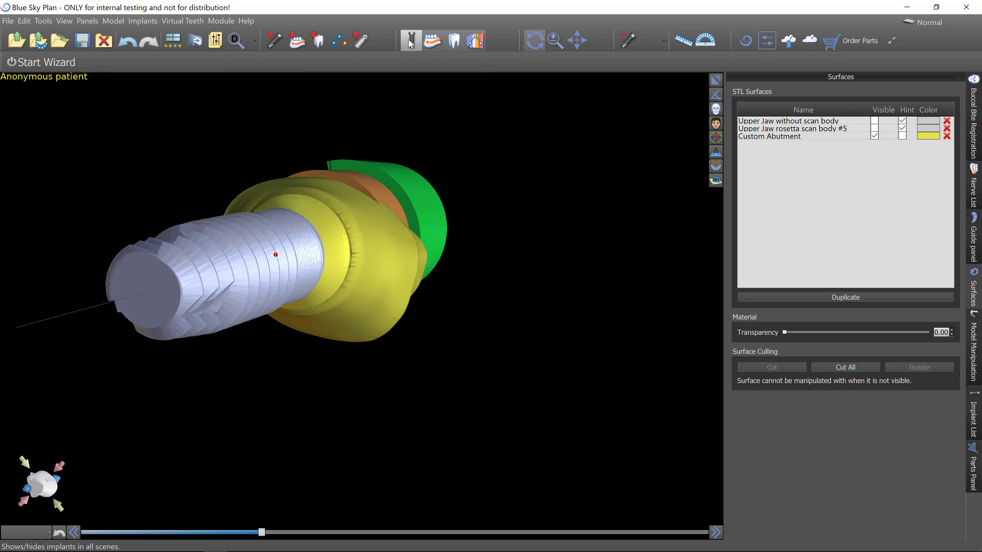
pyautogui.click(408, 40)
pyautogui.moveTo(307, 340); pyautogui.dragTo(659, 376)
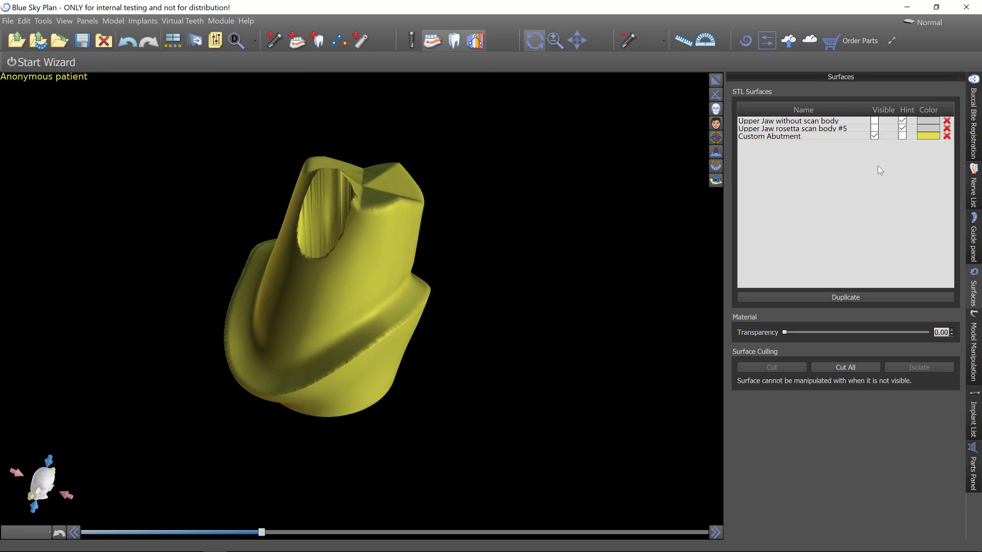
# - Enable the hint for the Custom Abutment surface and inspect the abutment from several sides
pyautogui.click(903, 136)
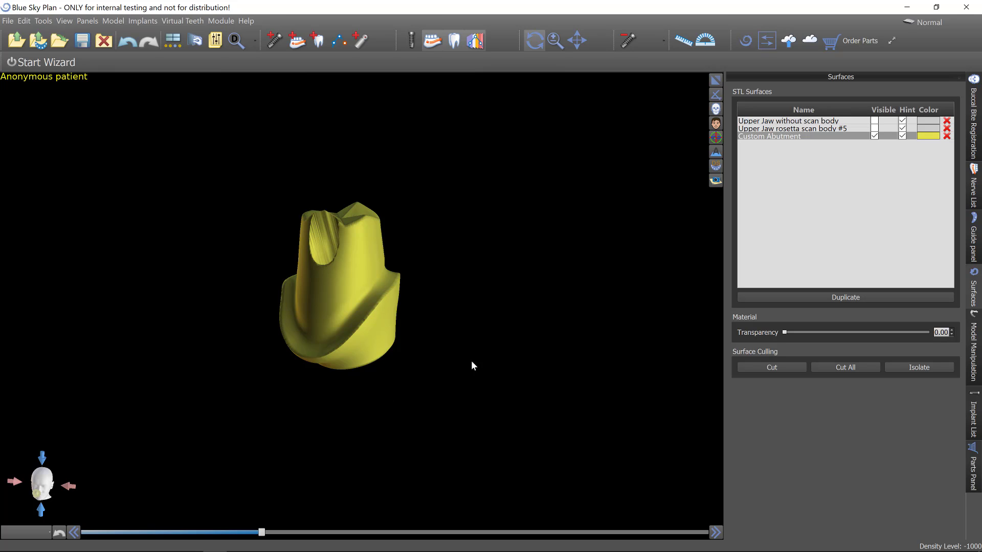
pyautogui.moveTo(249, 322); pyautogui.dragTo(357, 321)
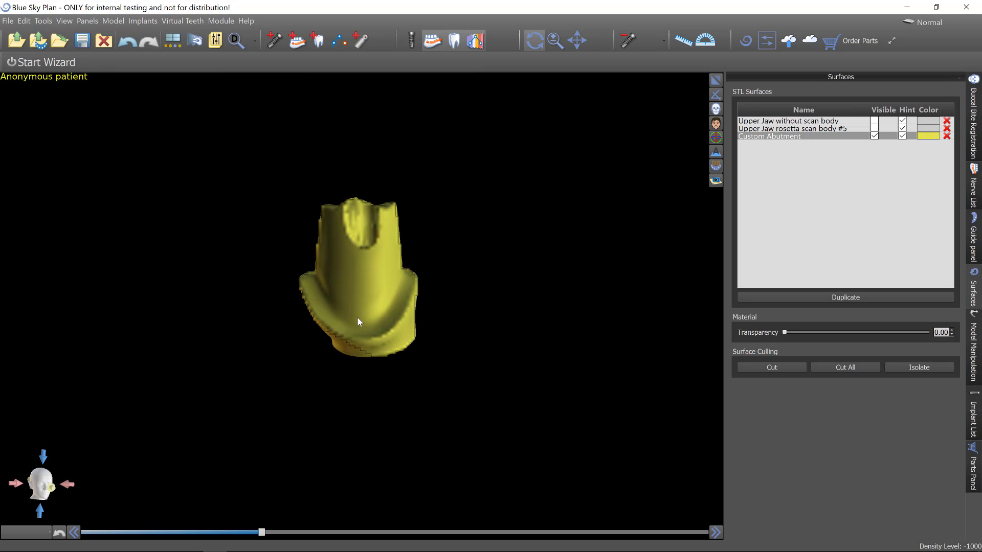
pyautogui.scroll(2, 358, 317)
pyautogui.moveTo(179, 422); pyautogui.dragTo(230, 459)
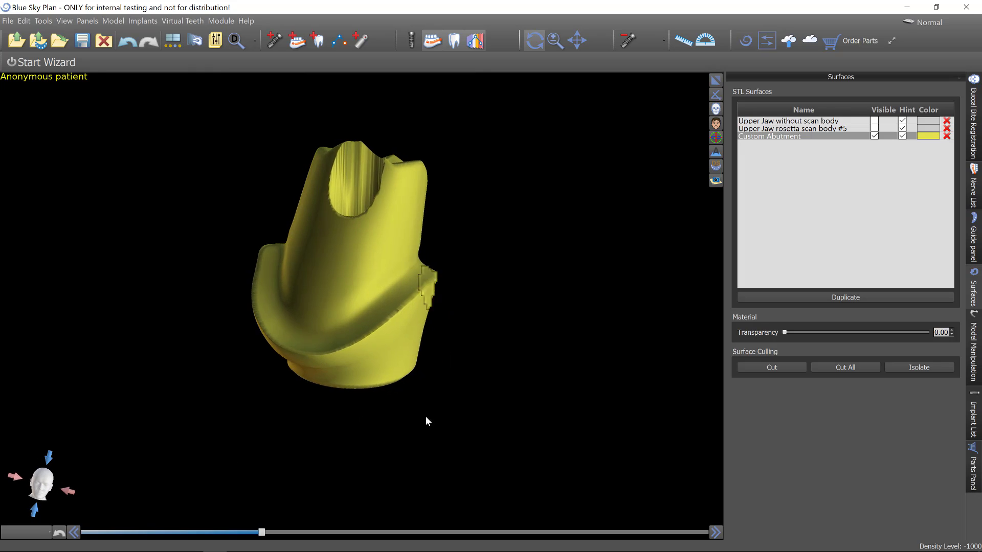
pyautogui.moveTo(425, 419); pyautogui.dragTo(511, 331)
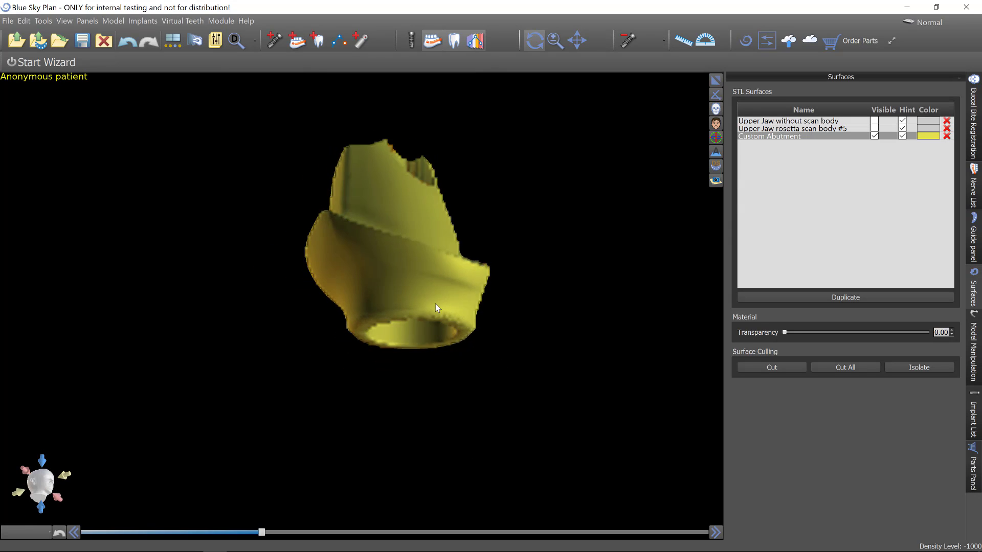